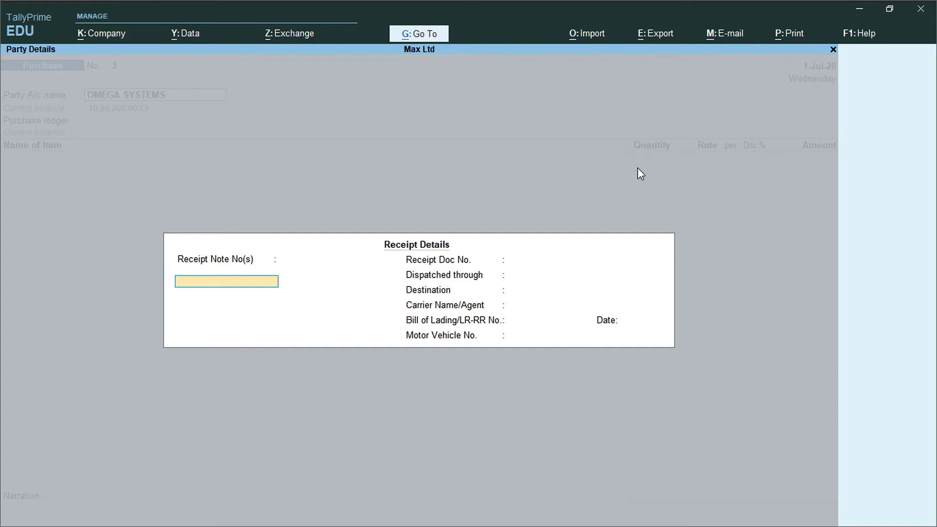
Accept the party details and set the purchase voucher configuration's Select common Ledger Account for Item Allocation to No
key(Return)
key(ctrl+a)
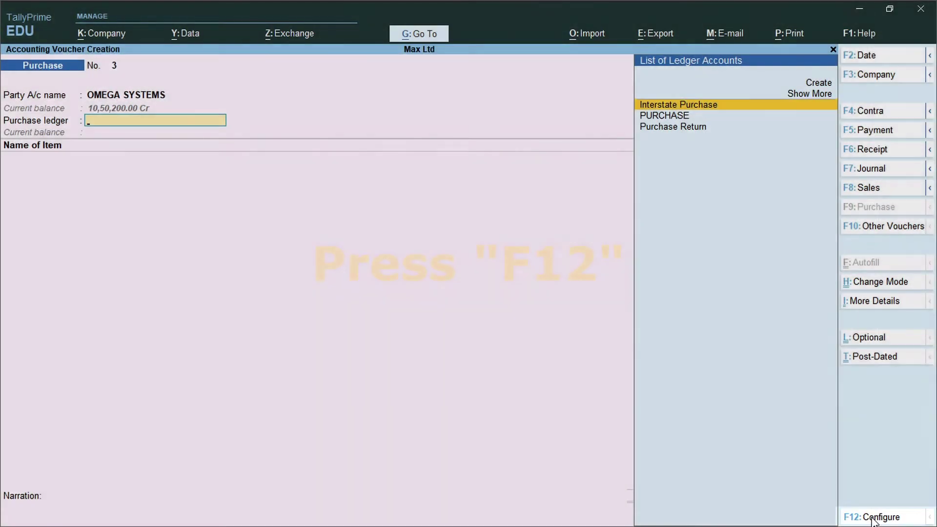
click(861, 516)
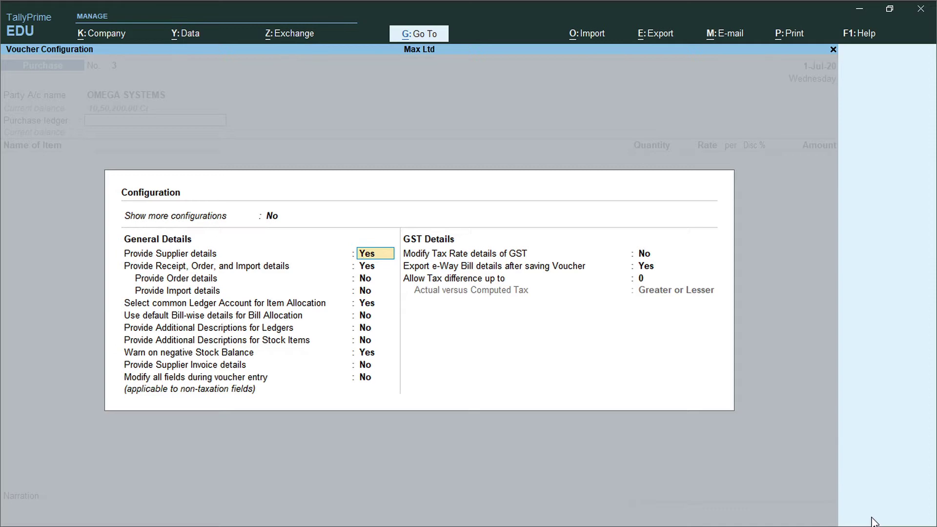
key(Return)
key(Return)
key(Return)
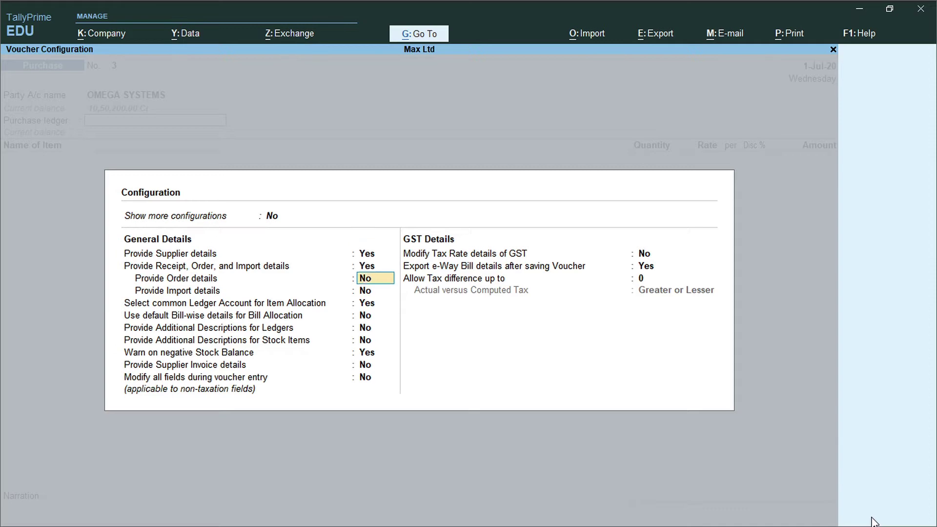
key(Return)
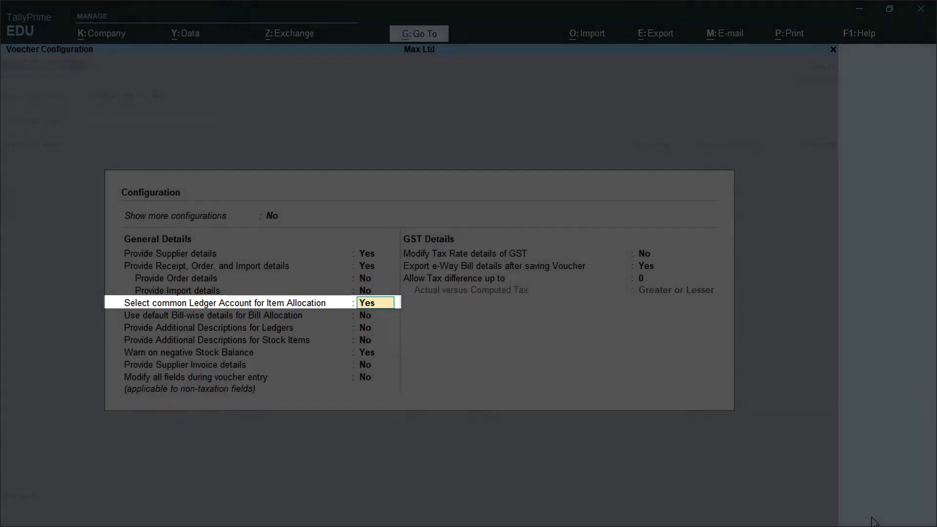
text(n)
key(Return)
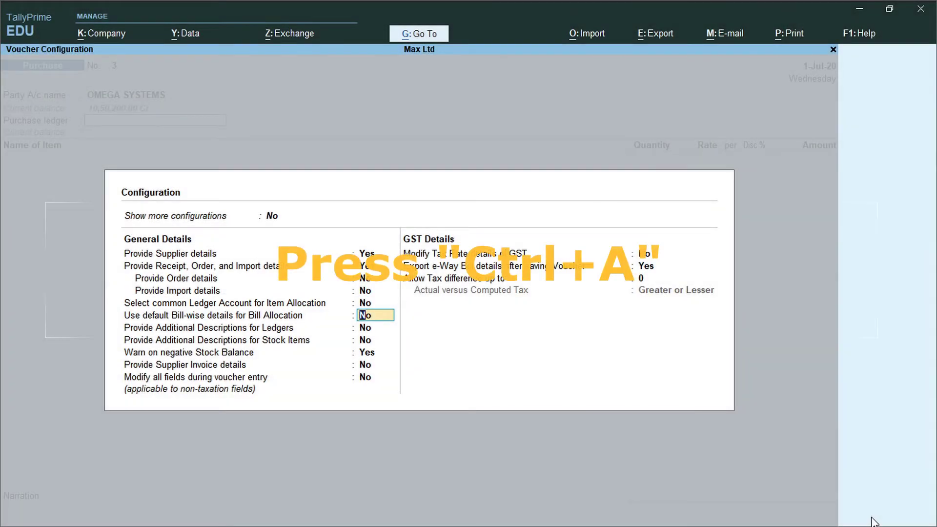
key(ctrl+a)
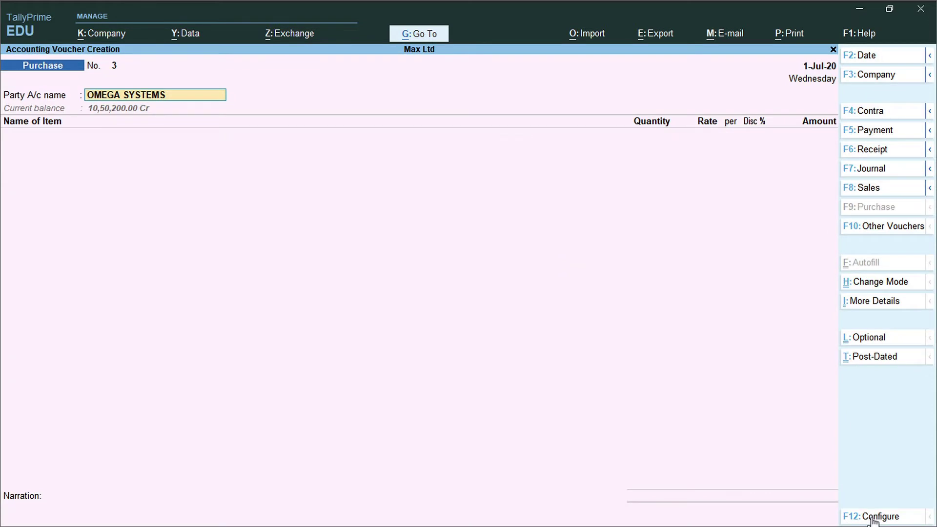
Keep OMEGA SYSTEMS as the party account and accept its receipt and supplier details without entering anything
key(Return)
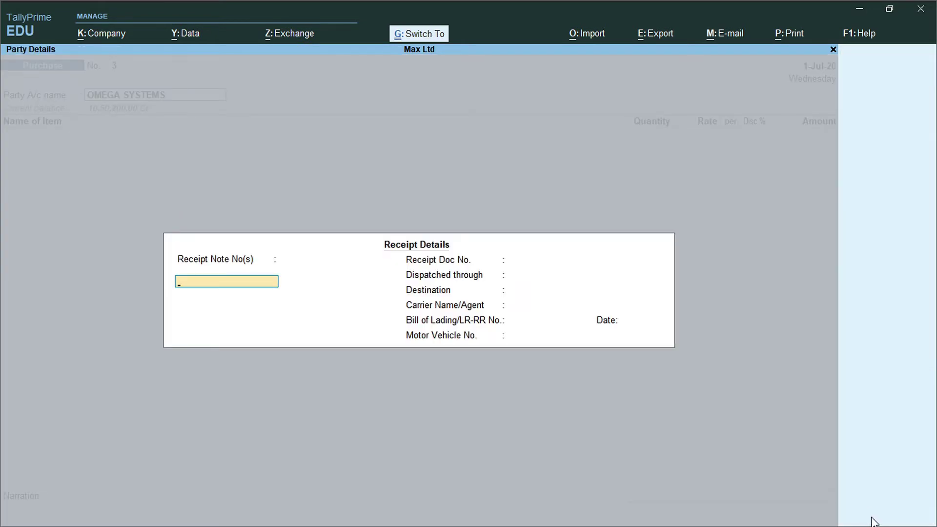
key(ctrl+a)
key(ctrl+a)
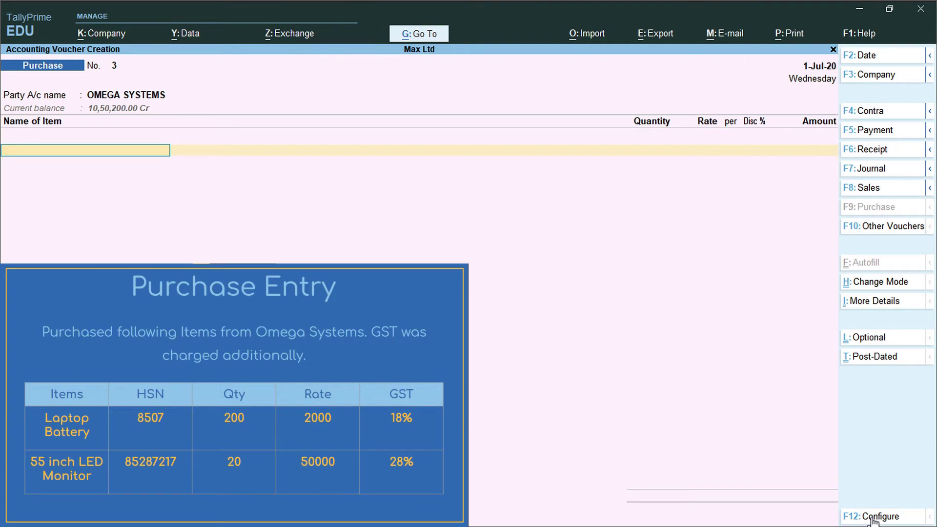
Choose Laptop Battery from the stock items as the first item of the purchase voucher
key(space)
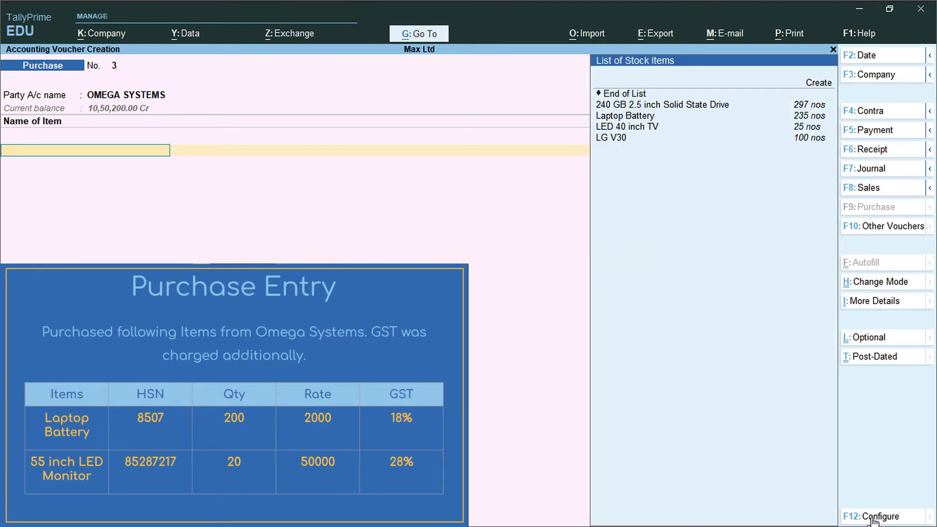
key(Down)
key(Down)
key(Down)
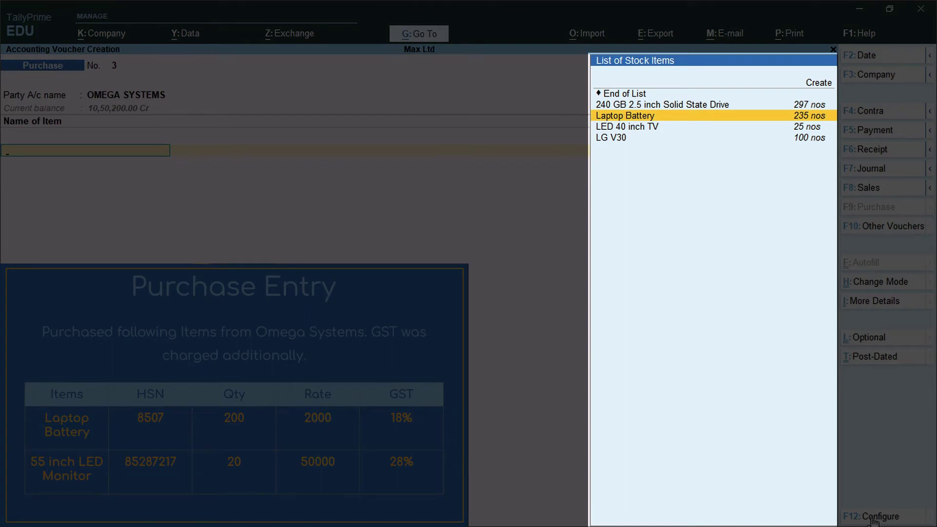
key(Return)
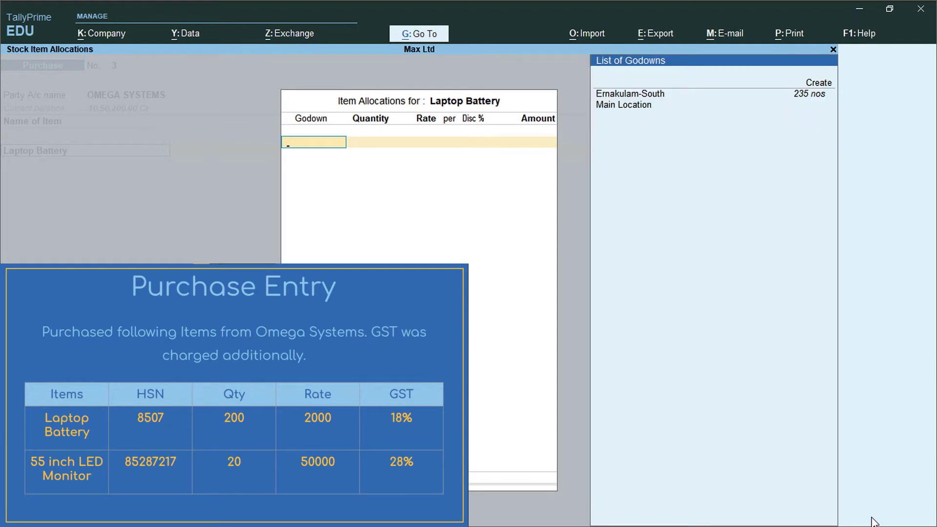
Allocate 200 nos of Laptop Battery to the Ernakulam-South godown at the rate of 2,000.00 and finish the item allocation
key(Down)
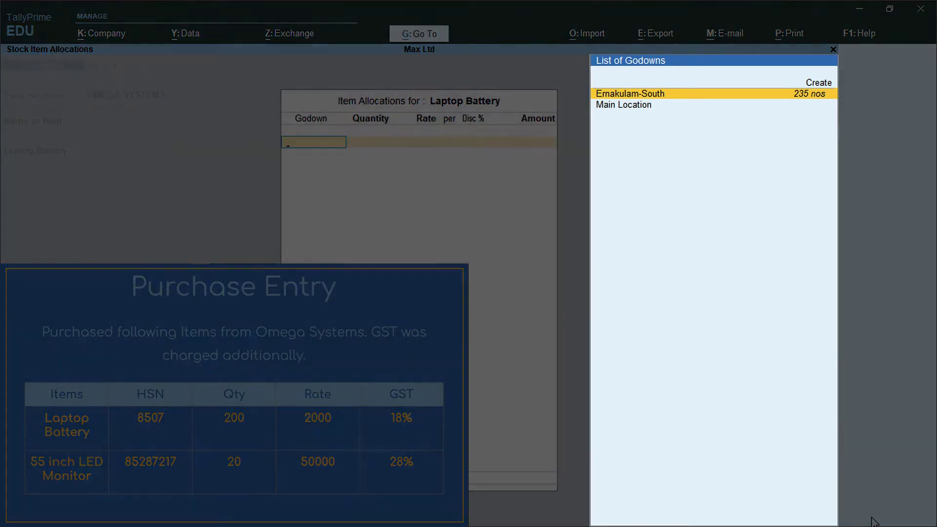
key(Up)
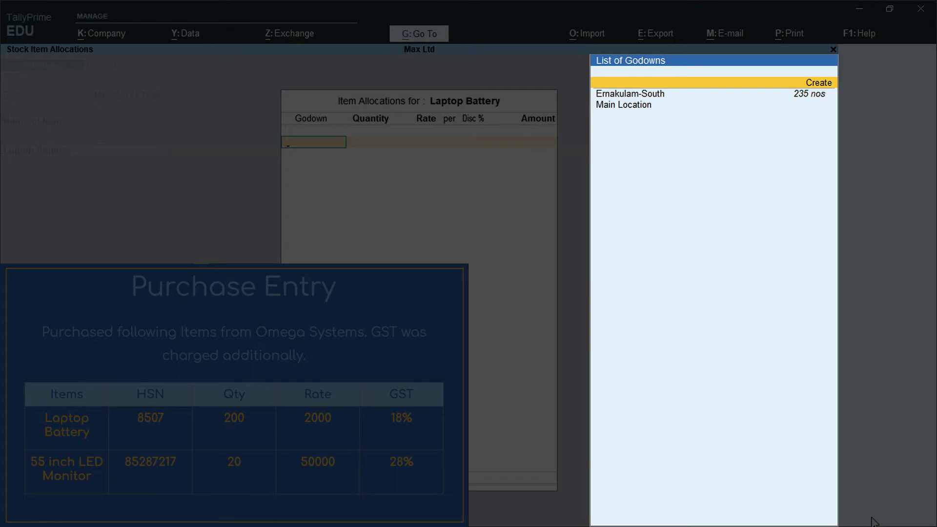
key(Down)
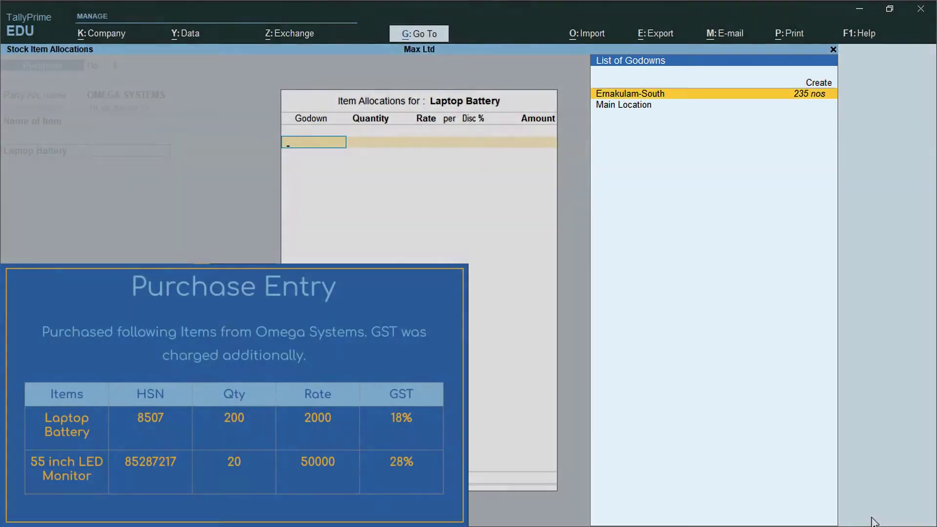
key(Return)
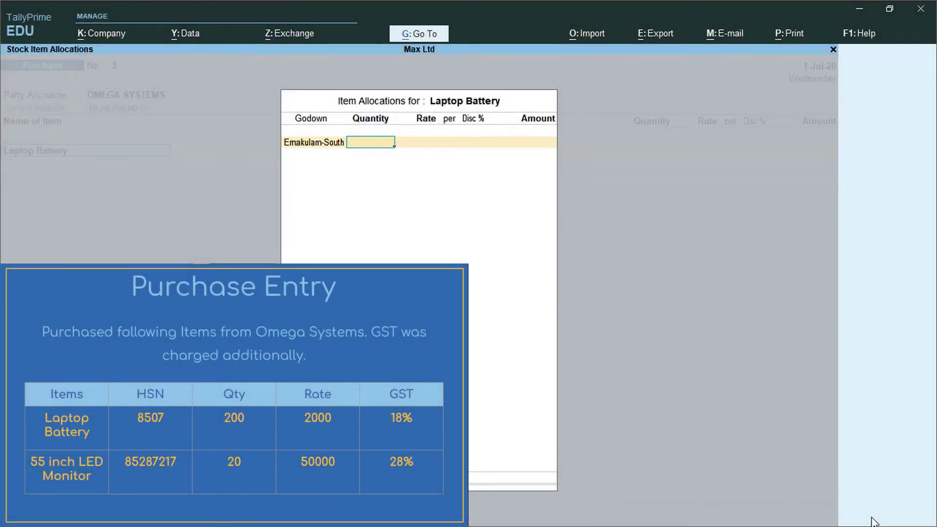
text(200)
key(Return)
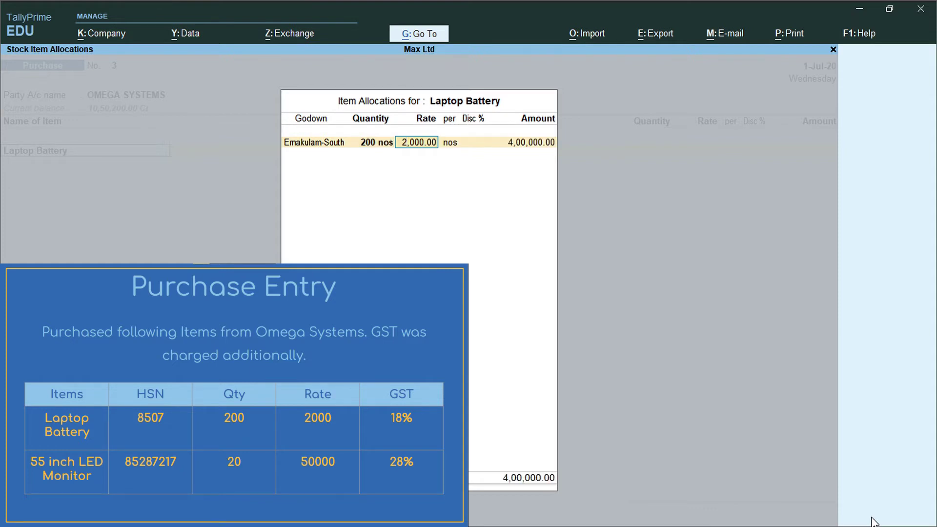
key(Return)
key(Return)
key(Return)
key(Return)
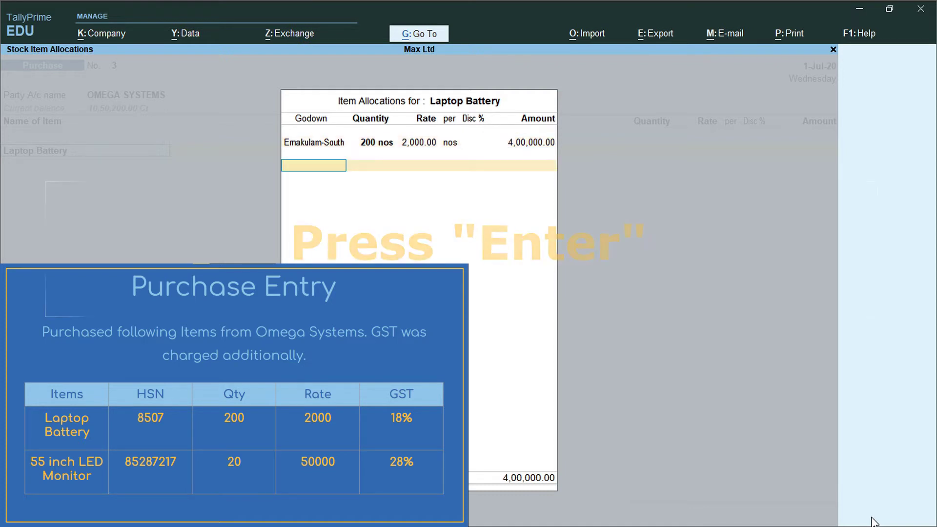
key(Return)
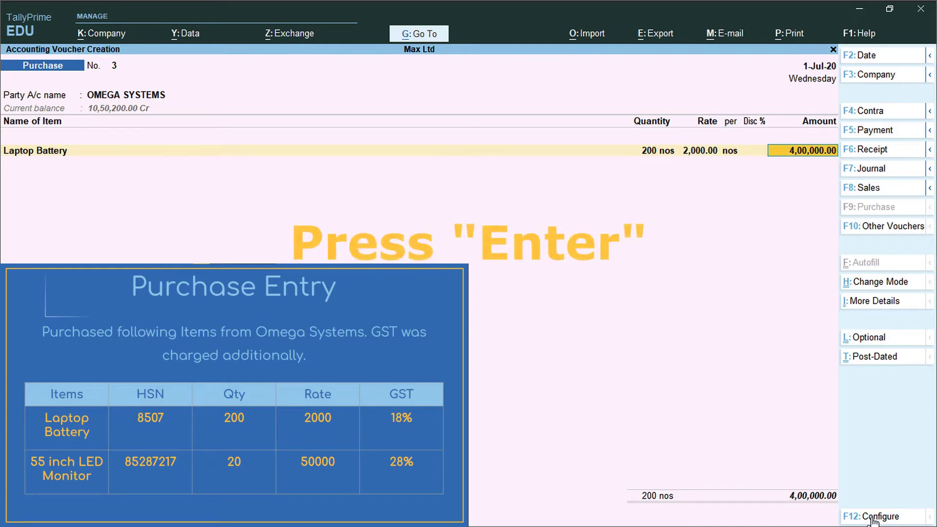
Select PURCHASE as the ledger account in the accounting details for Laptop Battery
key(Return)
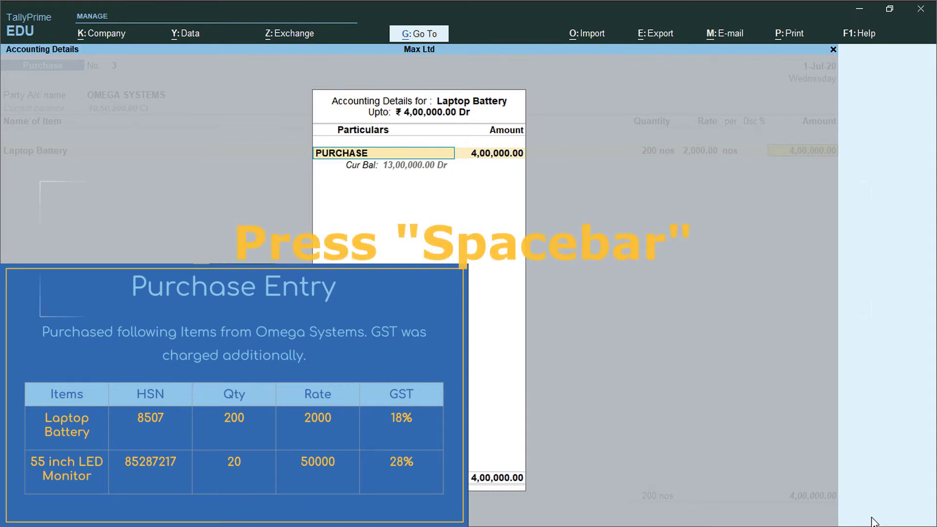
key(space)
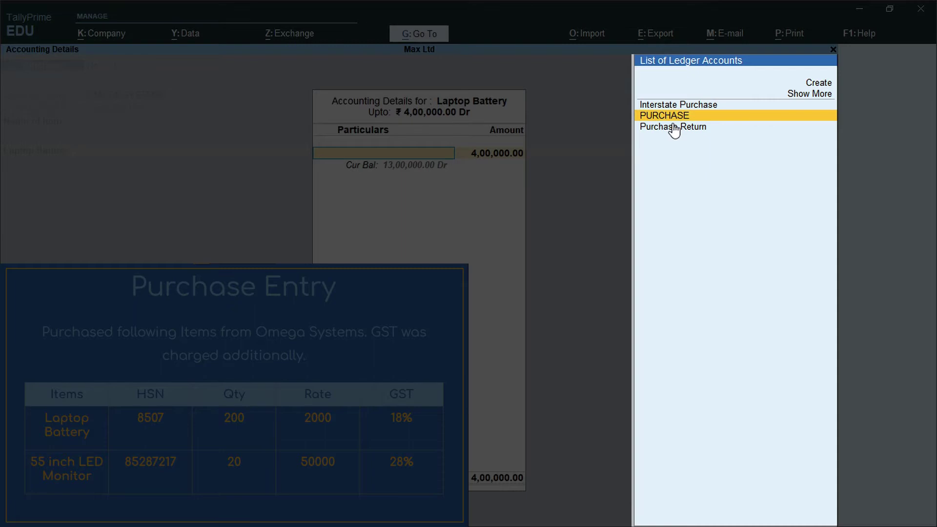
key(Return)
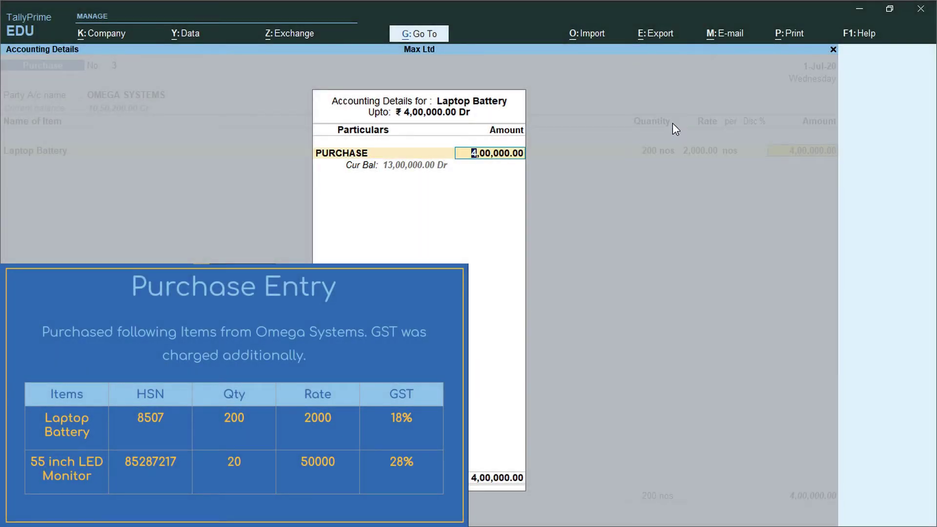
Rename the PURCHASE ledger as PURCHASE@18% from within the voucher and accept the full amount for Laptop Battery
key(BackSpace)
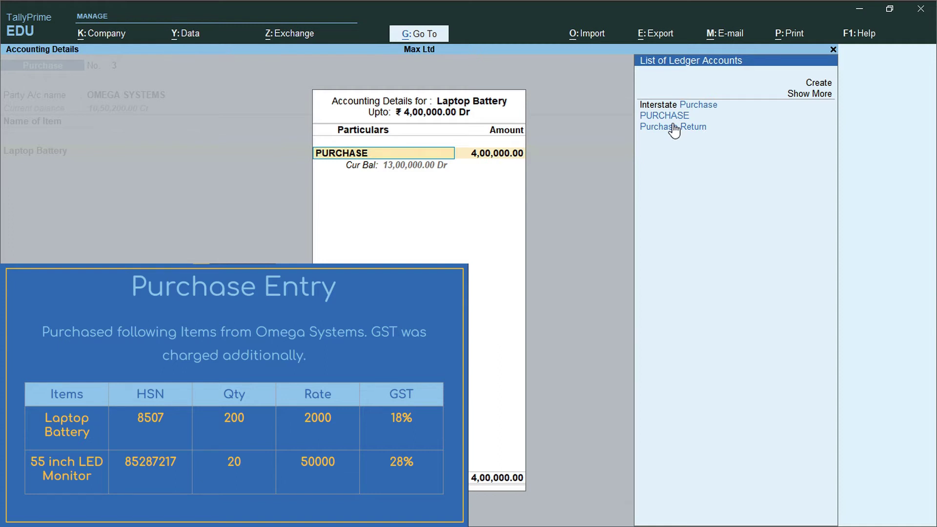
key(ctrl+Return)
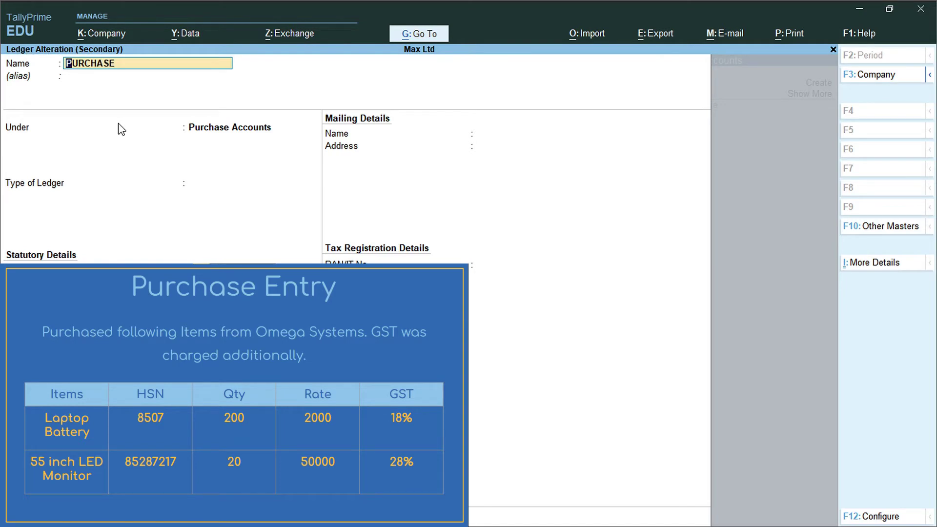
key(End)
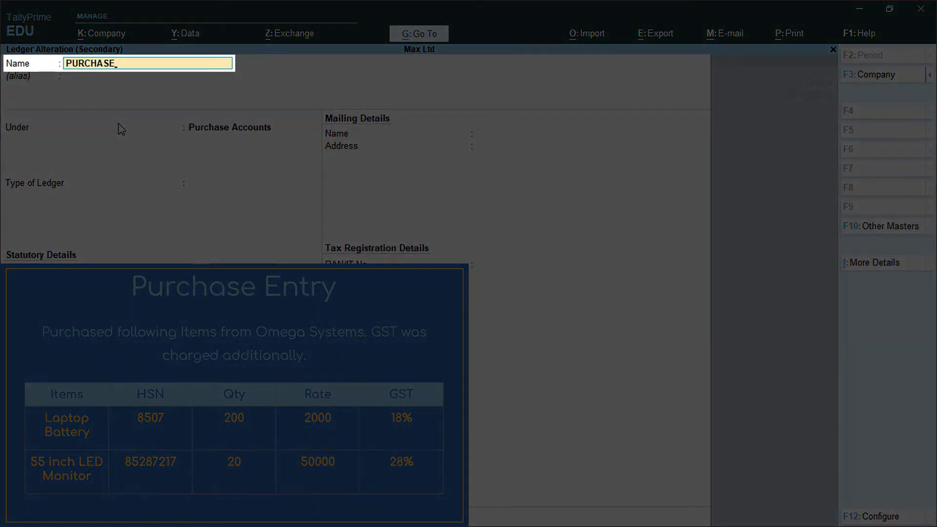
text(@18%)
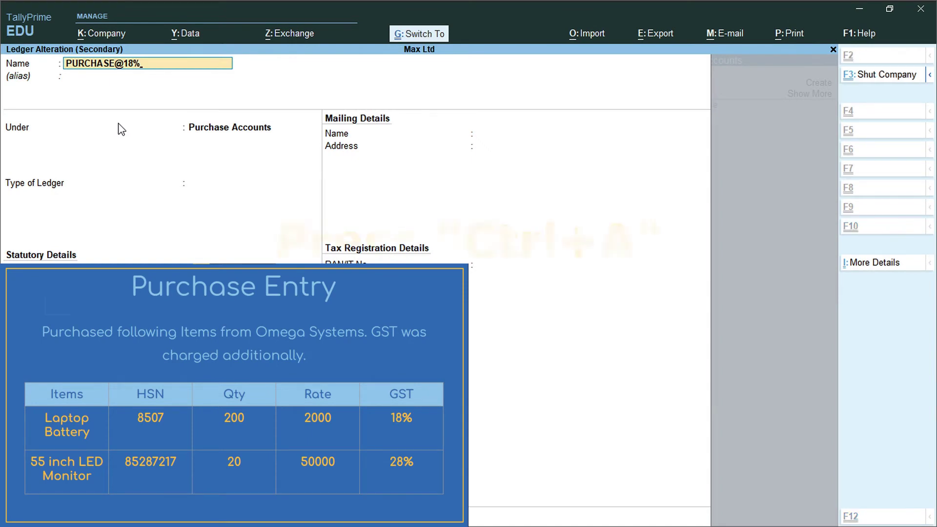
key(ctrl+a)
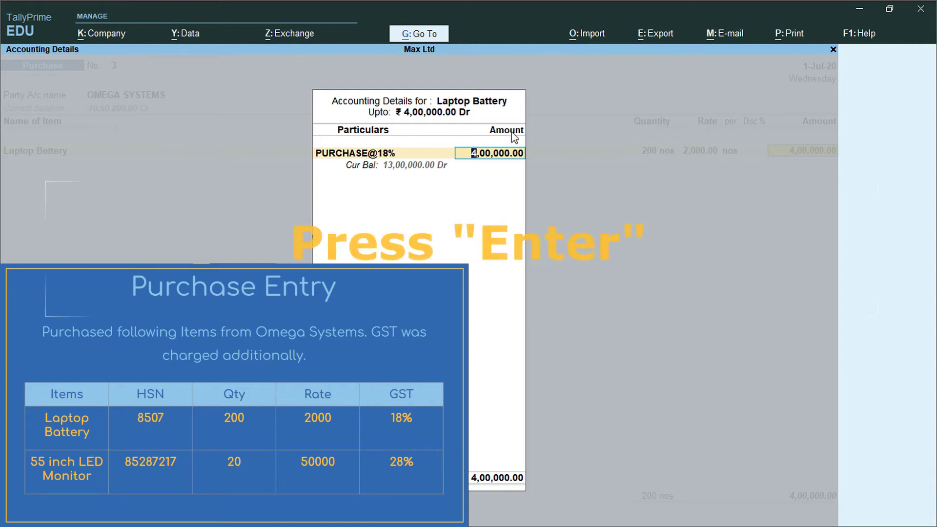
key(Return)
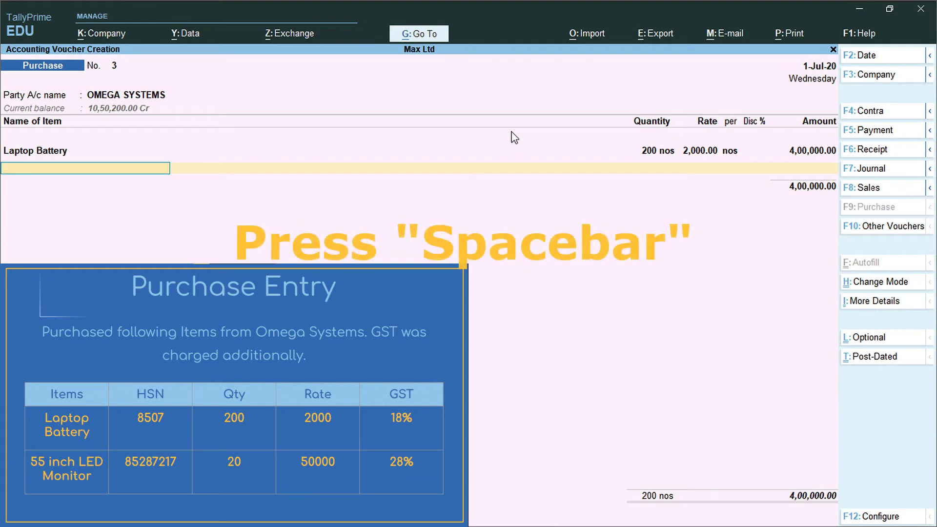
Start creating a new stock item for the second voucher line and name it 55 inch LED Monitor
key(space)
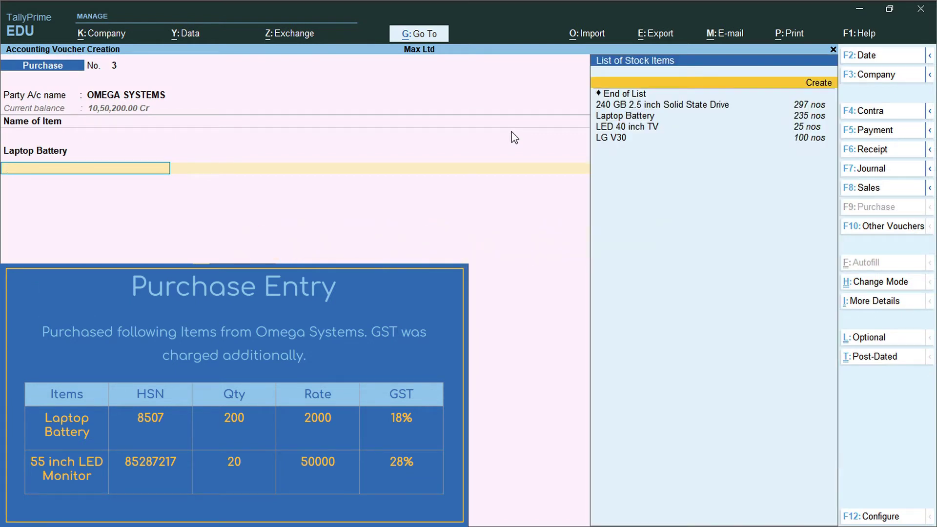
key(Down)
key(Up)
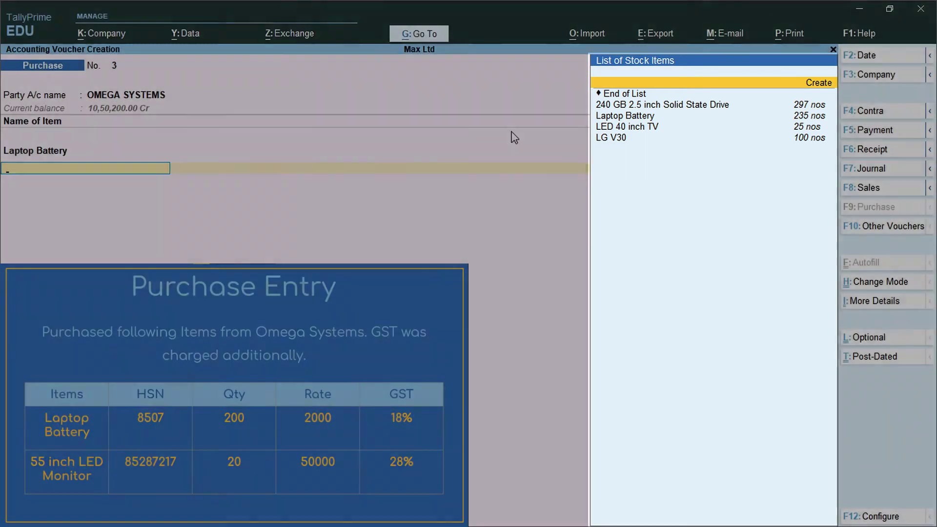
key(Return)
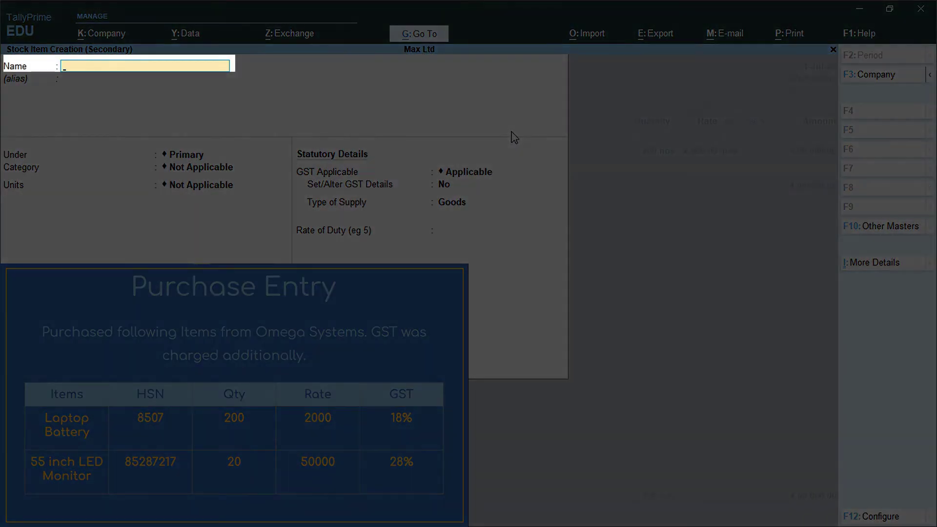
text(55 inch LED Monito)
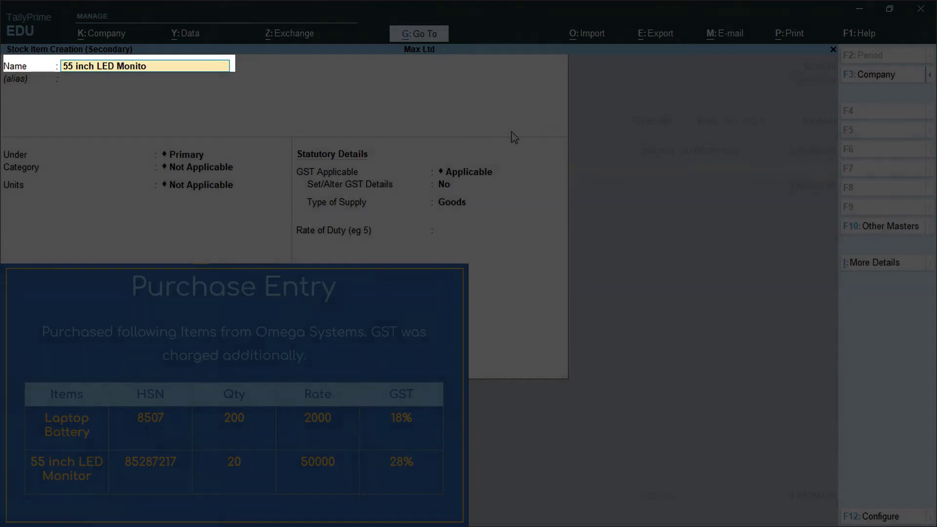
text(r)
key(Return)
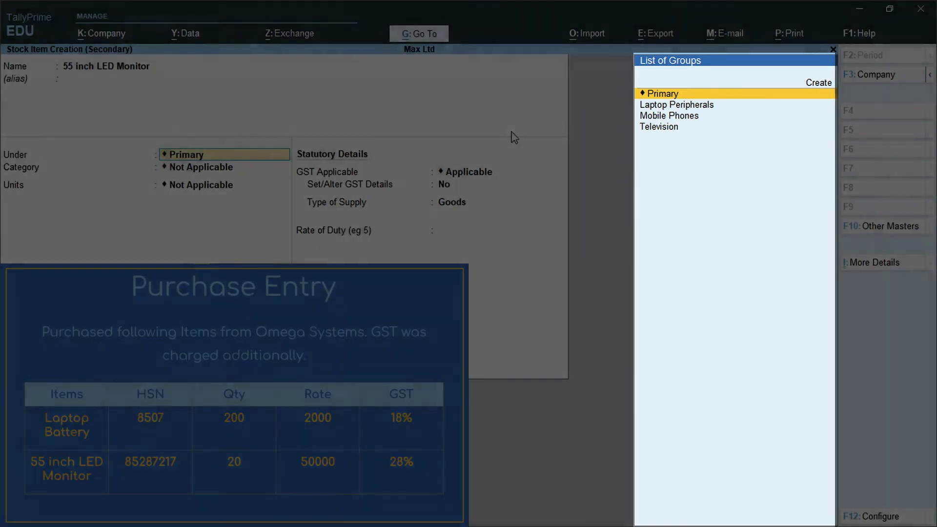
Keep the monitor under the Primary group with category Not Applicable, set its units to nos and leave BOM components at No
key(Return)
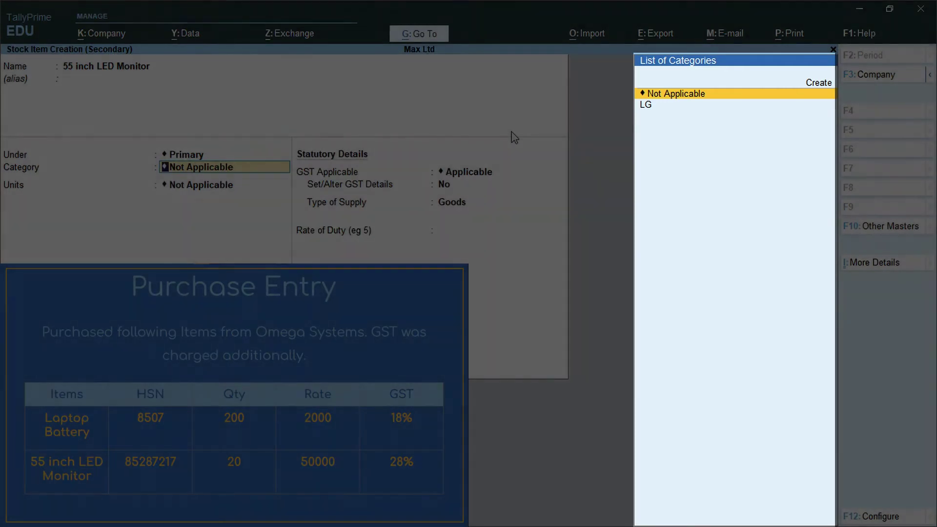
key(Return)
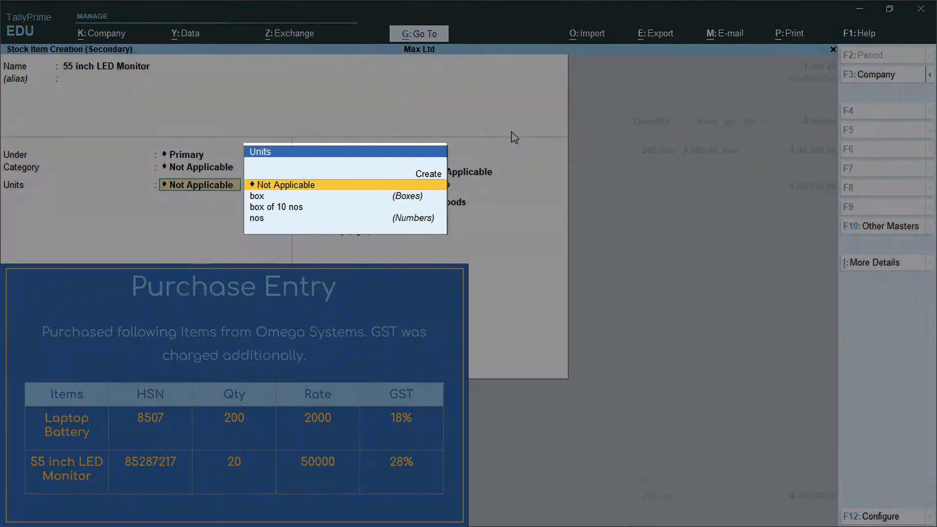
key(Down)
key(Down)
key(Down)
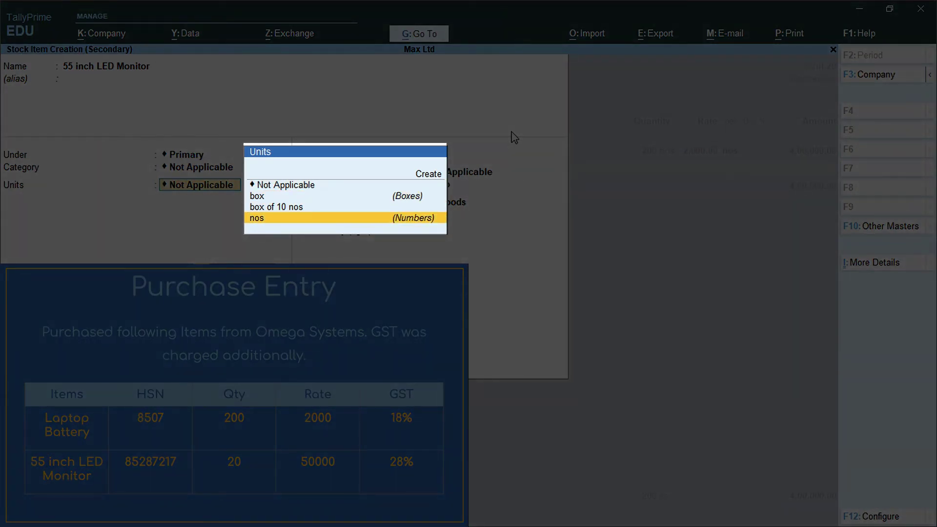
key(Return)
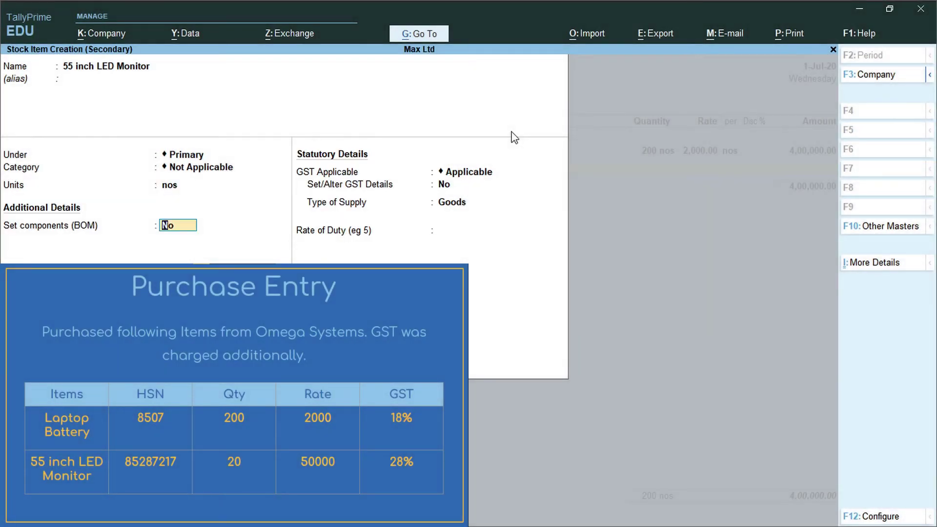
key(Return)
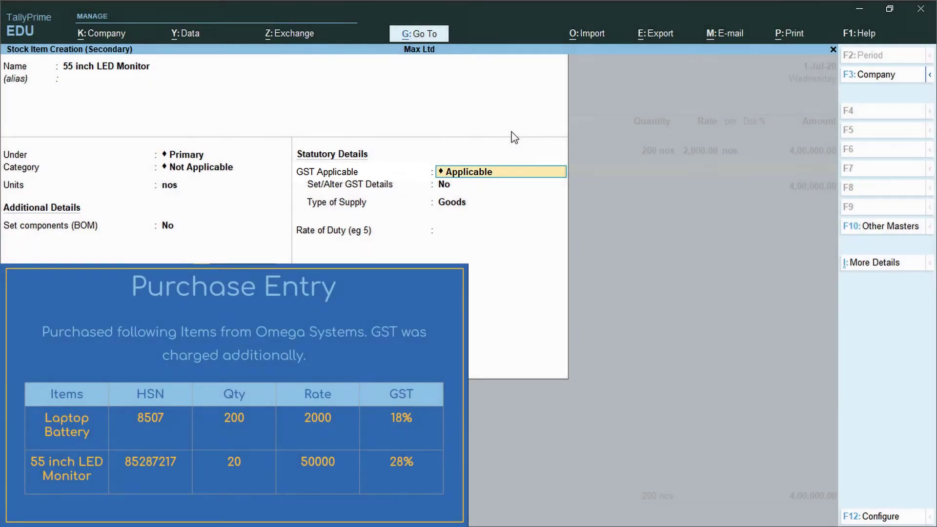
Keep GST applicable for the monitor, turn on Set/Alter GST Details and enter HSN/SAC 852827217
key(Return)
text(y)
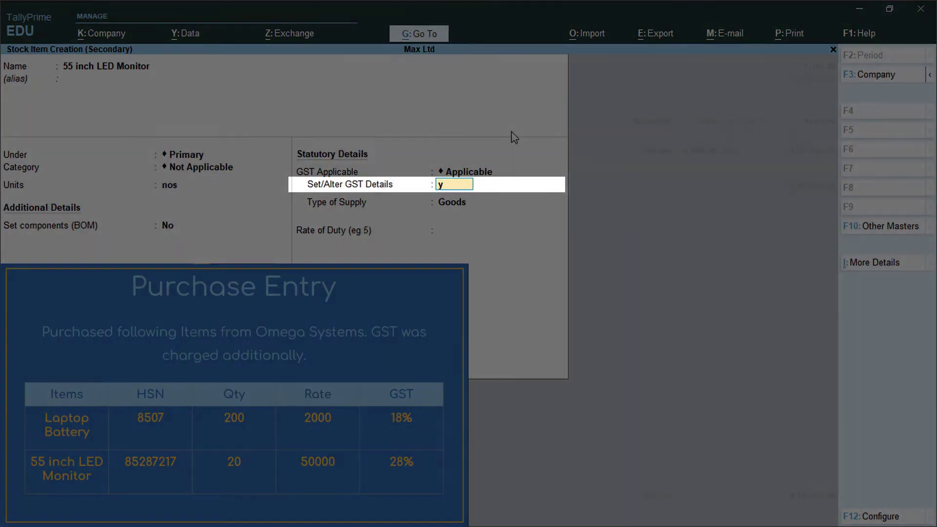
key(Return)
key(Return)
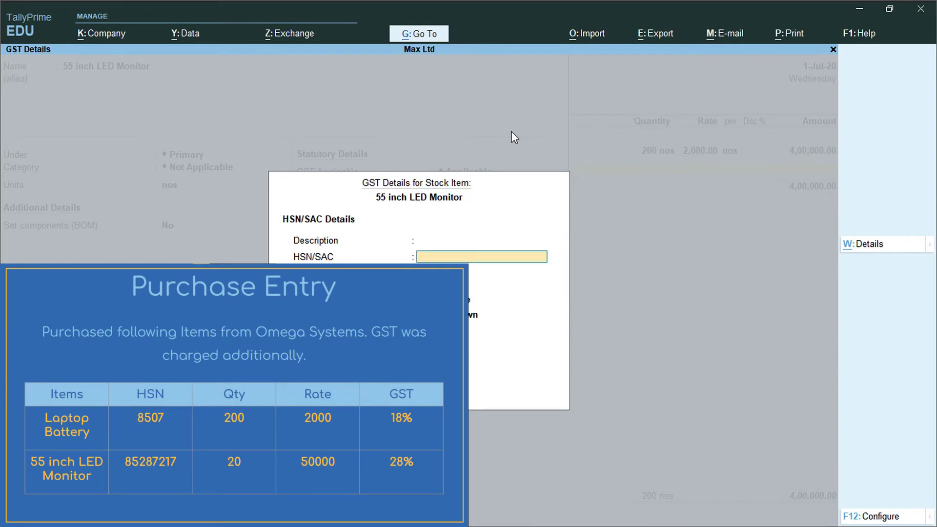
text(8528)
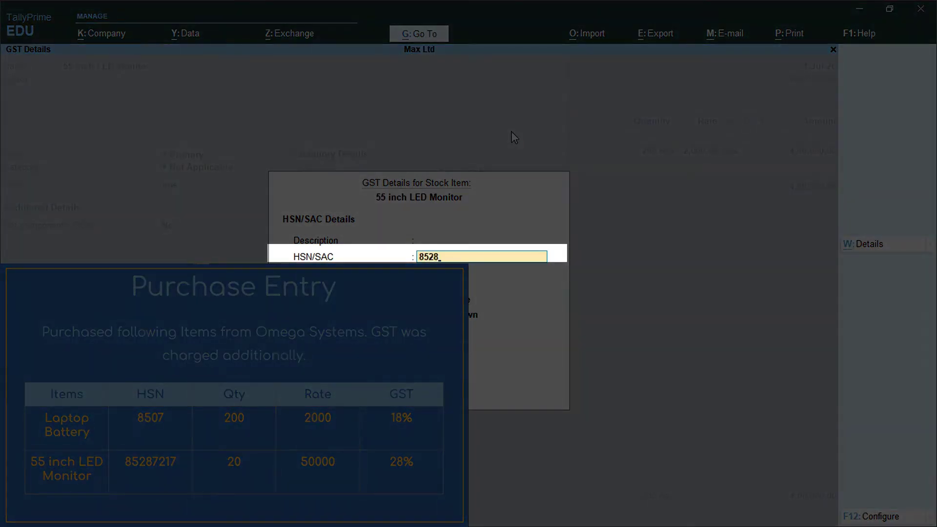
text(27217)
key(Return)
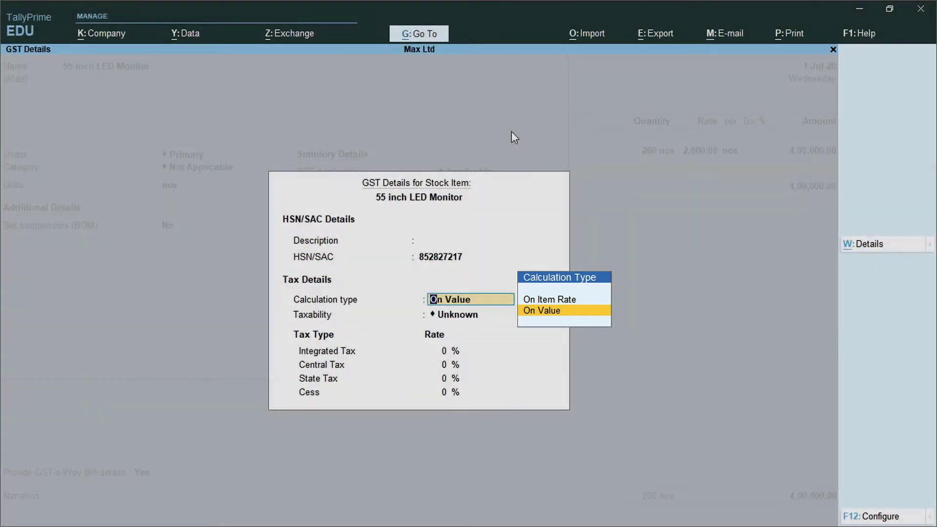
Keep the calculation type On Value, set the monitor's taxability to Taxable and its integrated tax rate to 28%
key(Return)
key(Down)
key(Down)
key(Down)
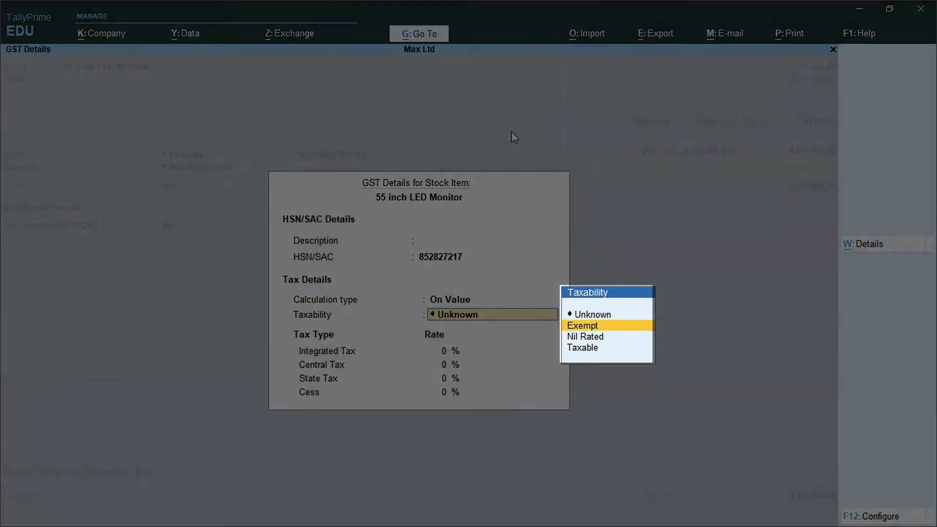
key(Return)
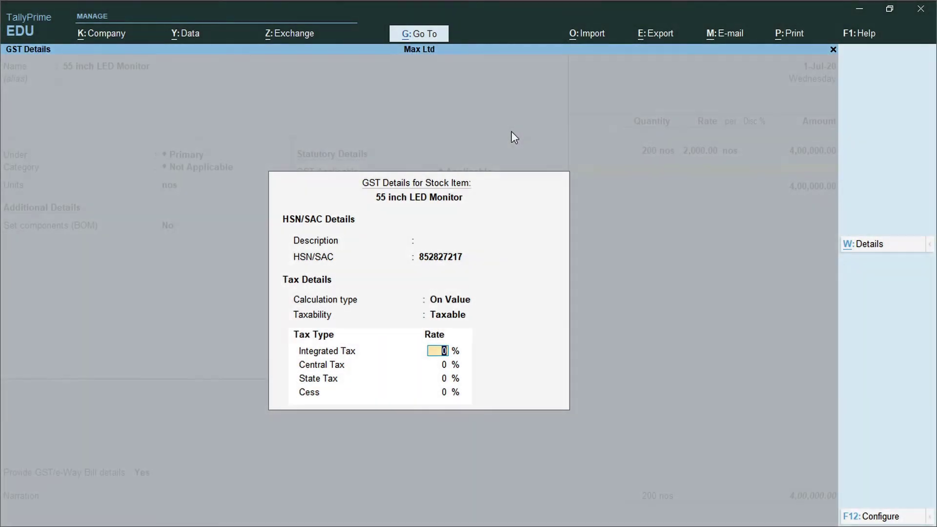
text(28)
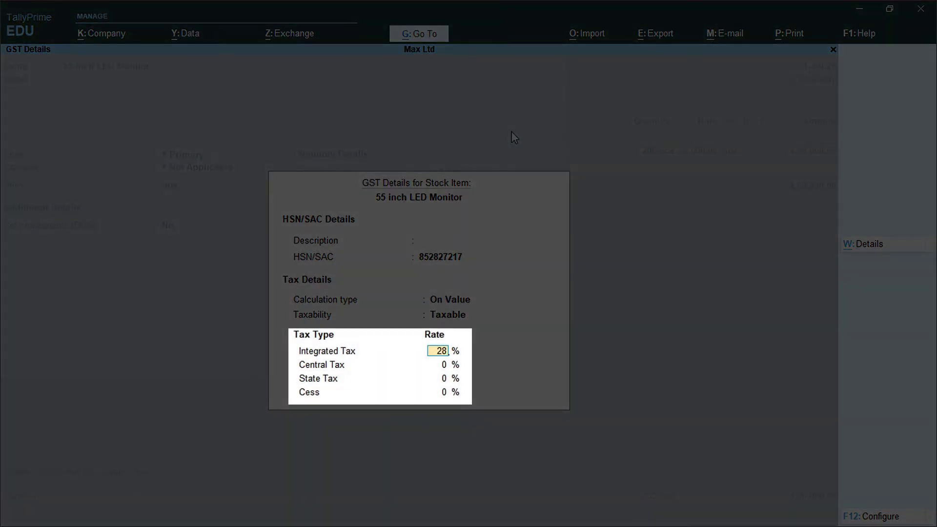
key(Return)
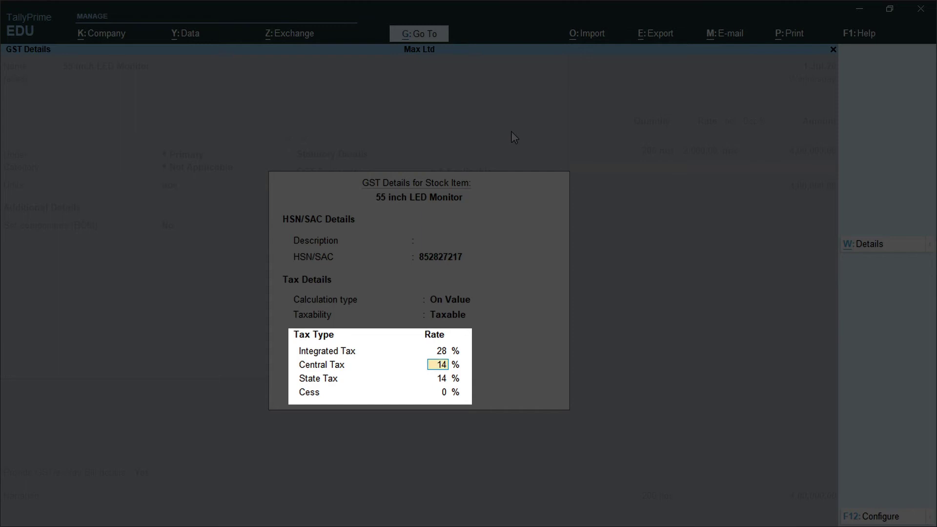
Accept the remaining tax rates, keep Goods as the type of supply and save the 55 inch LED Monitor stock item
key(Return)
key(Return)
key(Return)
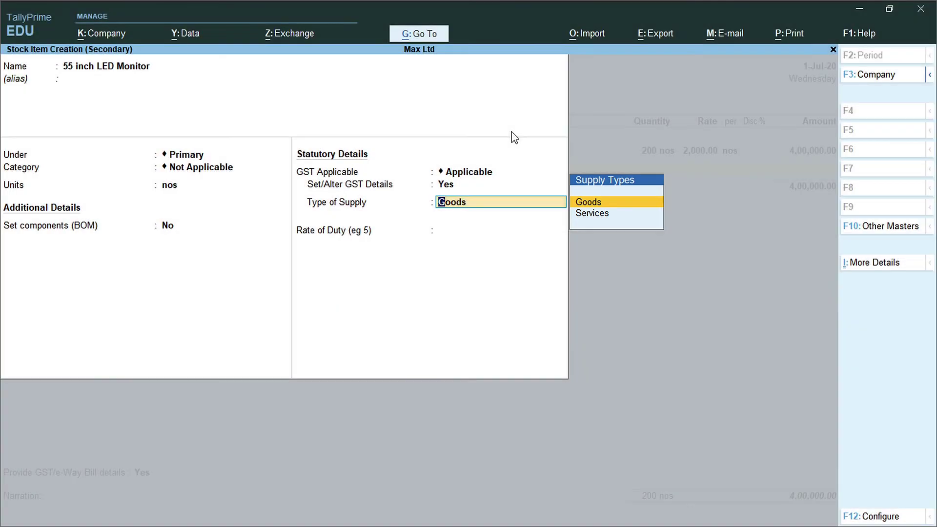
key(Return)
key(ctrl+a)
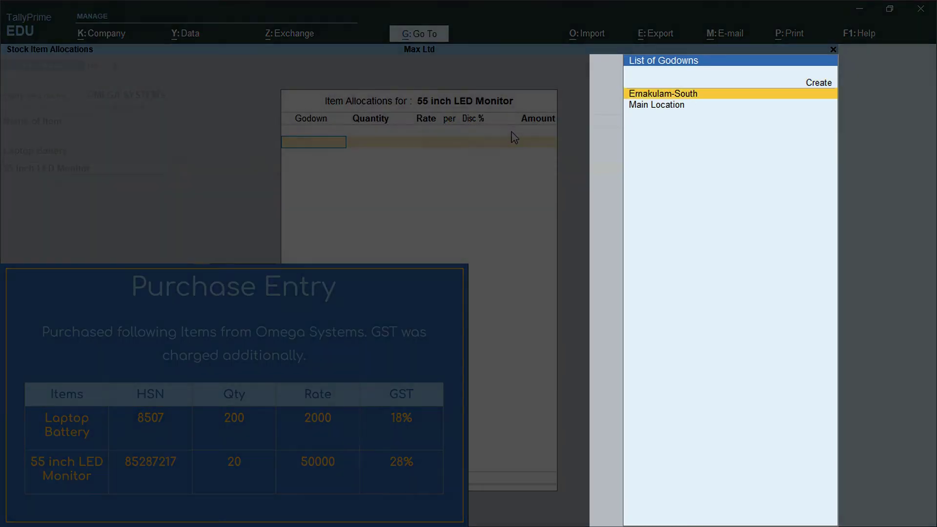
Allocate 20 nos of 55 inch LED Monitor to the Ernakulam-South godown at the rate of 50,000.00 and finish the item allocation
key(Return)
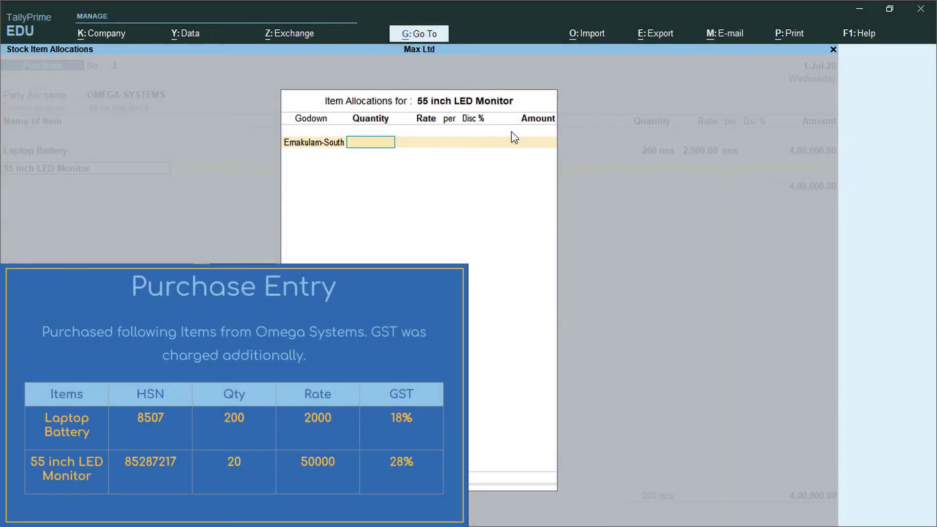
text(20)
key(Return)
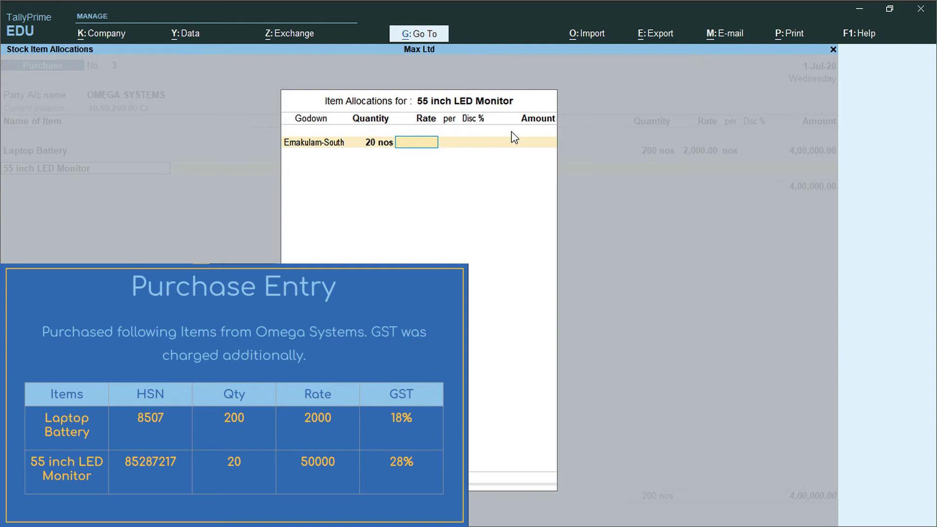
text(50000)
key(Return)
key(Return)
key(Return)
key(Return)
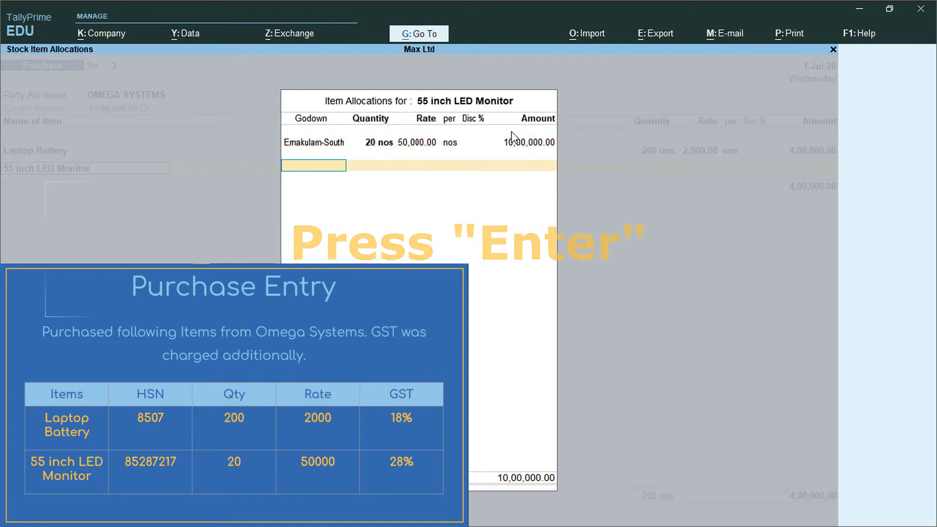
key(Return)
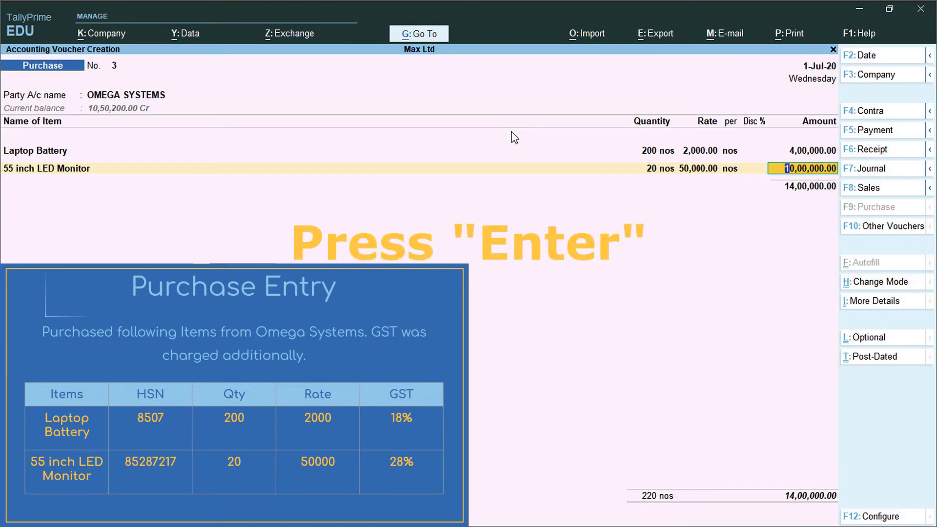
Accept the monitor line's amount and start creating a new ledger from its accounting details
key(Return)
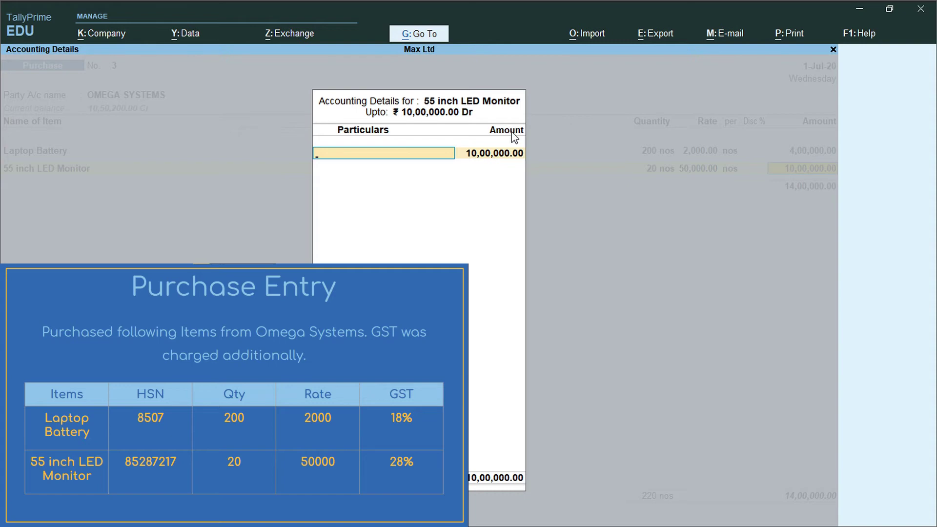
key(space)
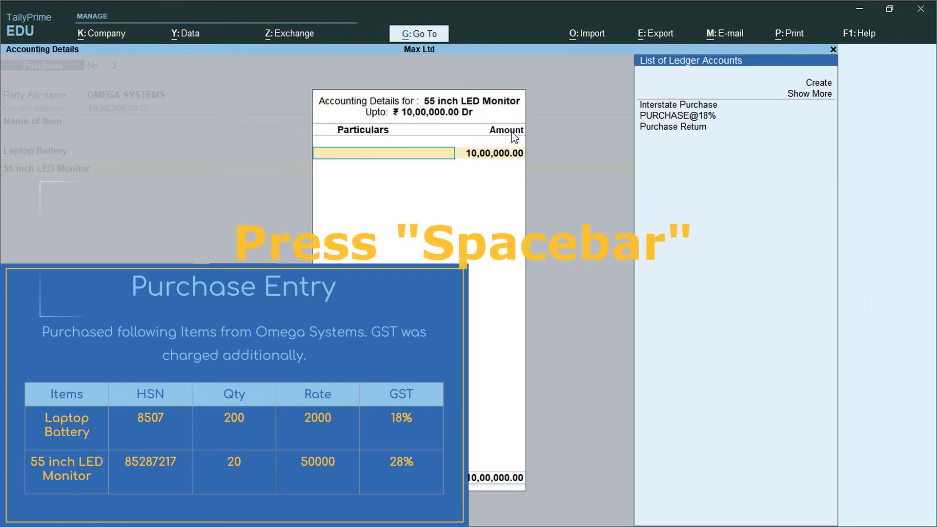
key(Down)
key(Down)
key(Down)
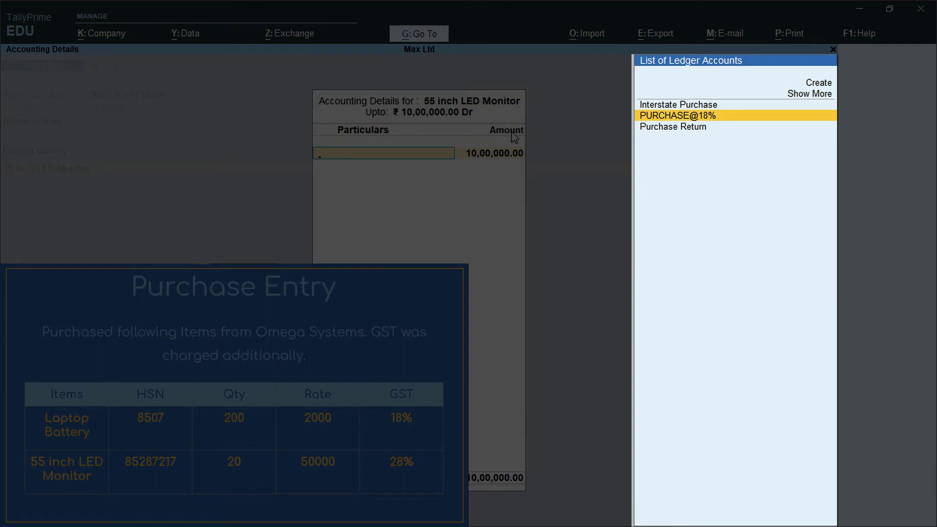
key(Up)
key(Up)
key(Up)
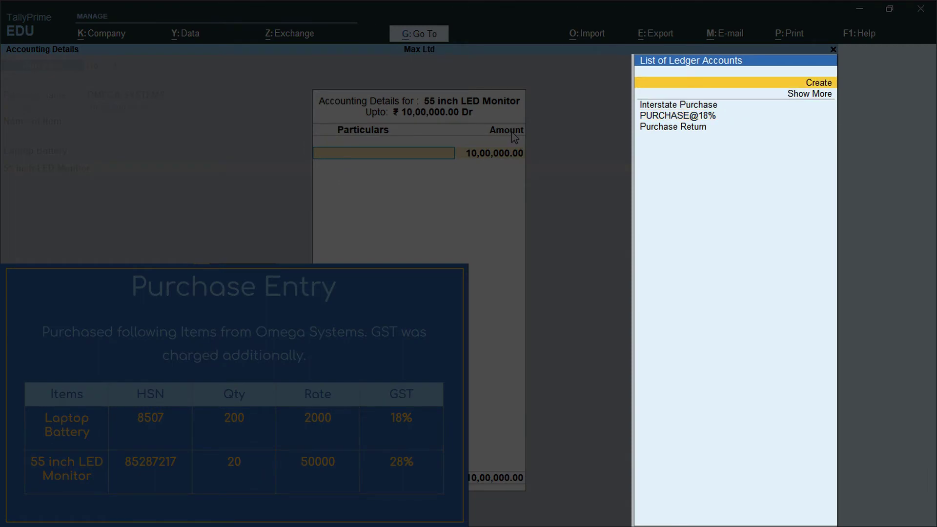
key(Return)
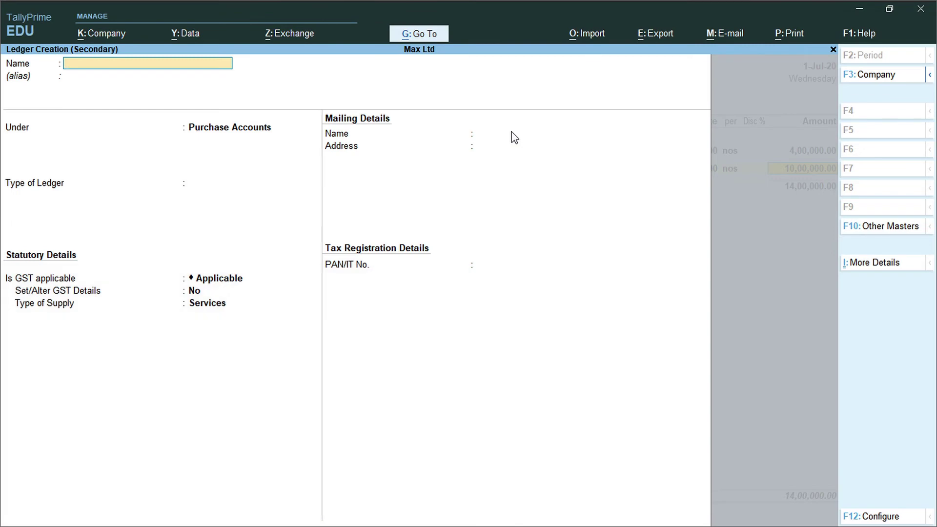
Name the new ledger Purchase@28%, keep it under Purchase Accounts and set the type of ledger to Not Applicable
text(Purch)
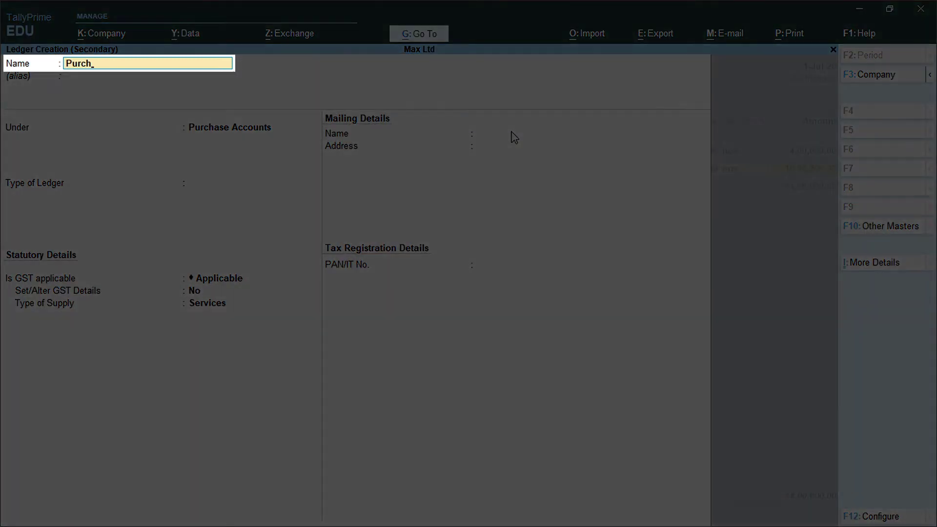
text(ase@28%)
key(Return)
key(Return)
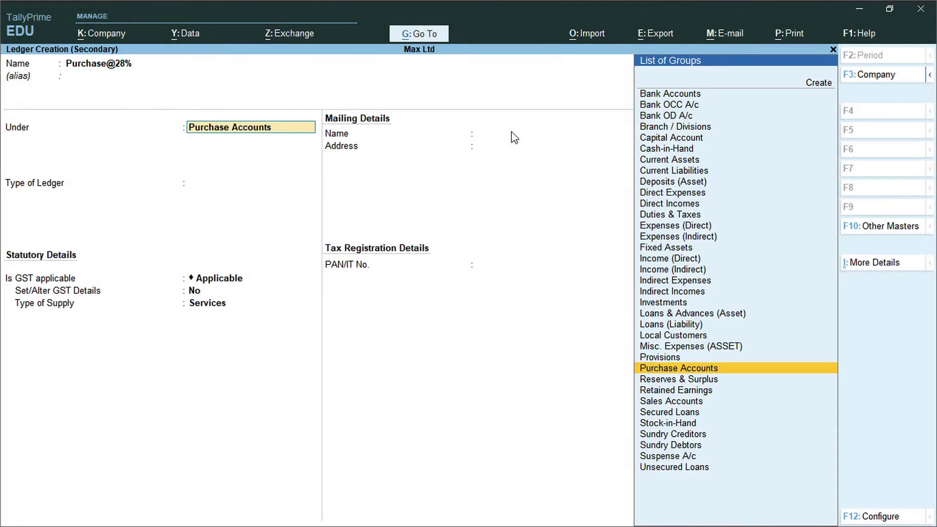
key(Return)
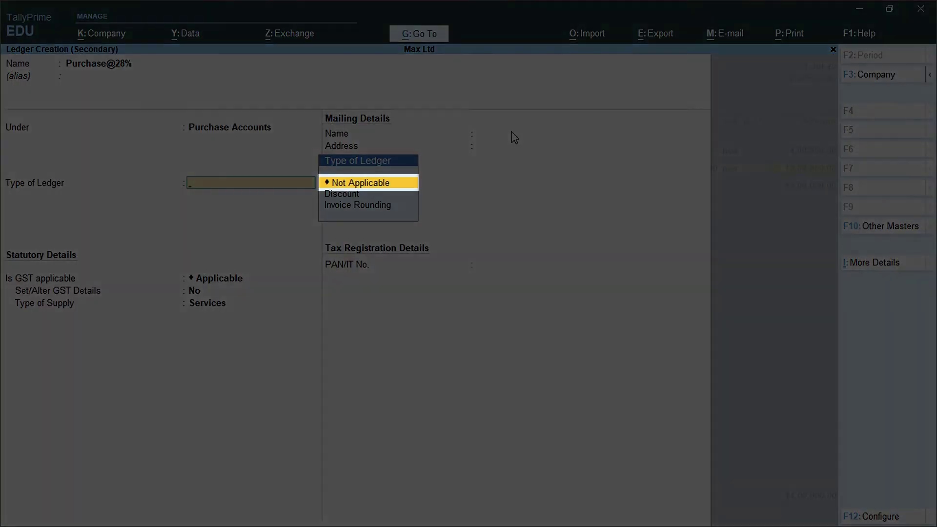
key(Return)
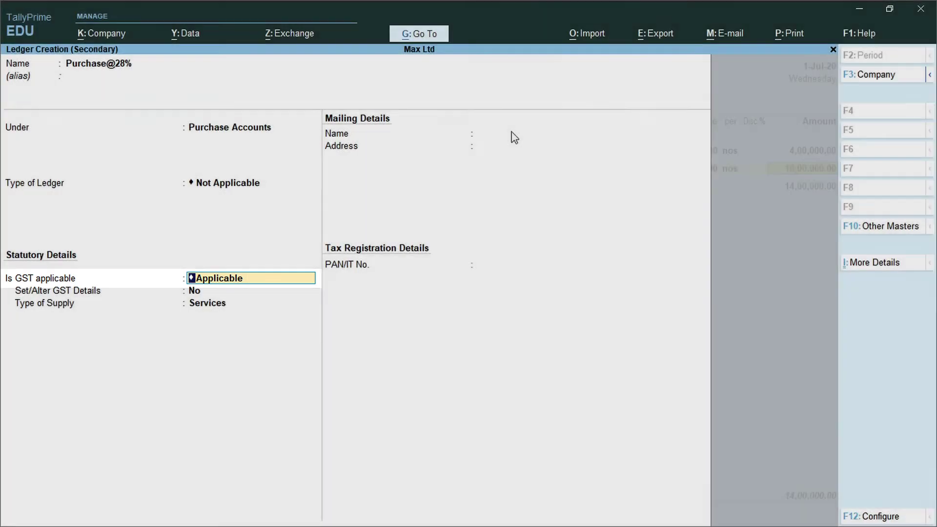
Keep GST applicable for the Purchase@28% ledger and turn on Set/Alter GST Details
key(Return)
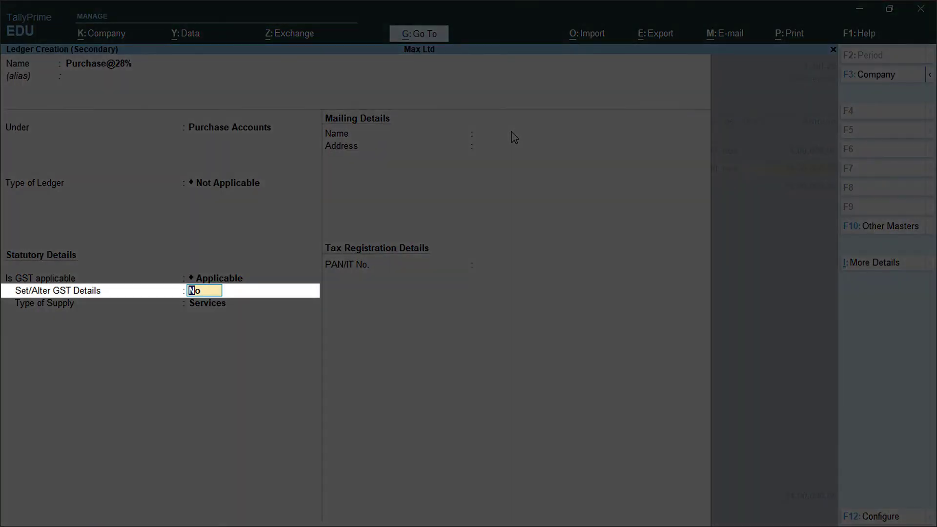
text(y)
key(Return)
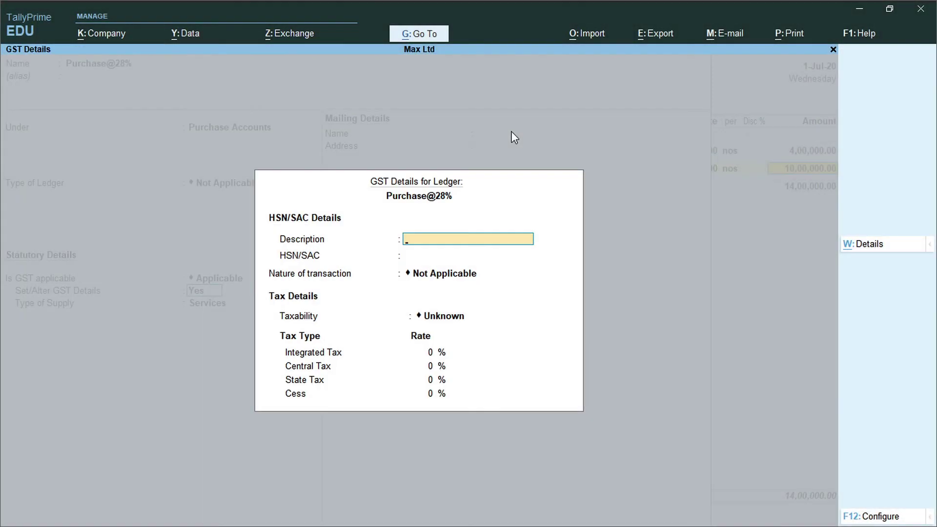
Leave the description and HSN/SAC blank and set Purchase@28%'s nature of transaction to Purchase Taxable
key(Return)
key(Return)
key(Down)
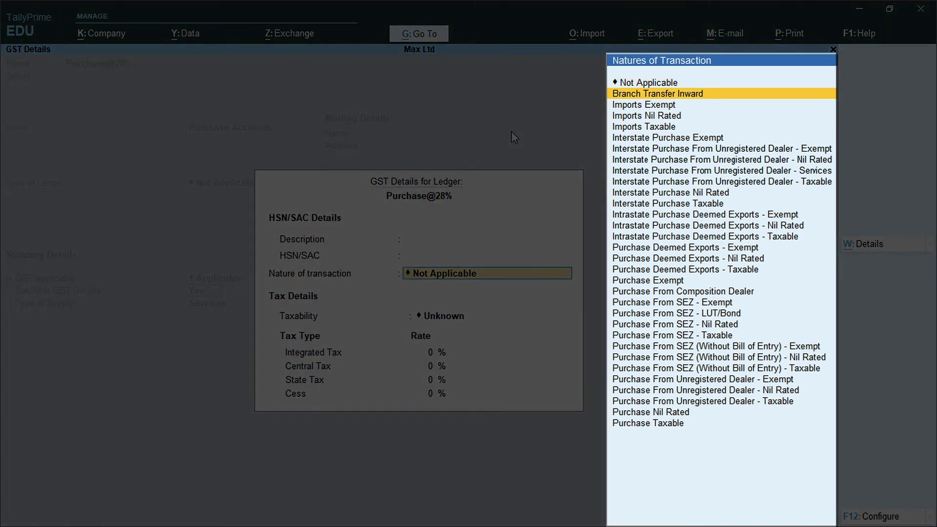
key(Down)
key(Down)
key(Down)
key(Down)
key(Down)
key(Down)
key(Down)
key(Down)
key(Down)
key(Down)
key(Down)
key(Down)
key(Down)
key(Down)
key(Down)
key(Down)
key(Down)
key(Down)
key(Down)
key(Down)
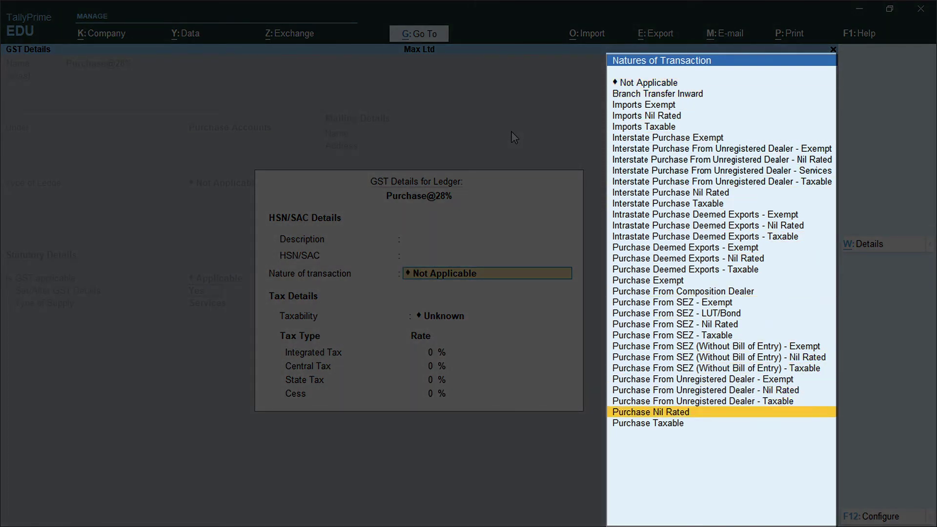
key(Down)
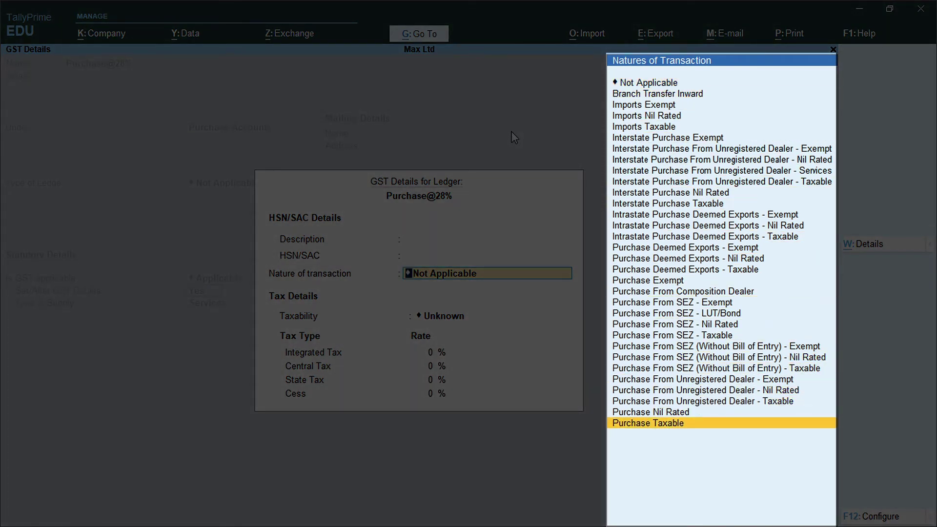
key(Return)
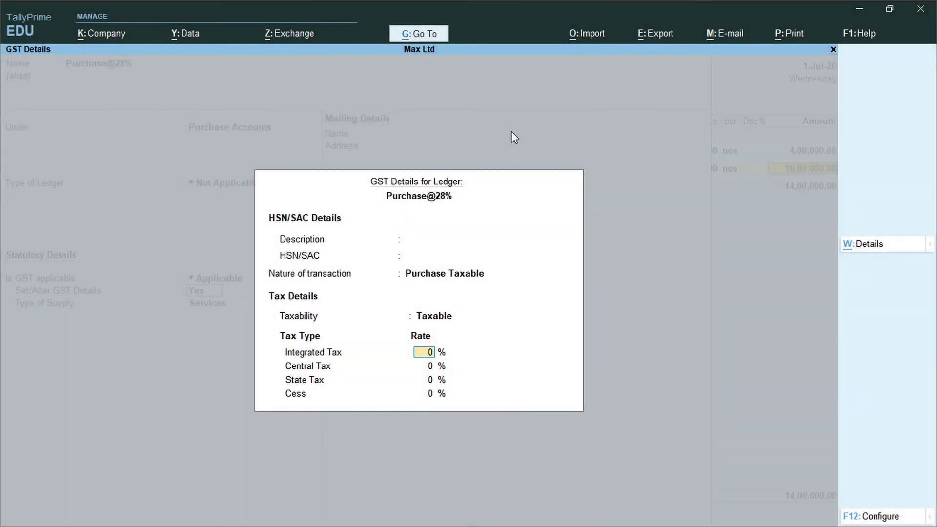
Set the Integrated Tax rate to 28% and finish the GST details of the Purchase@28% ledger
text(28)
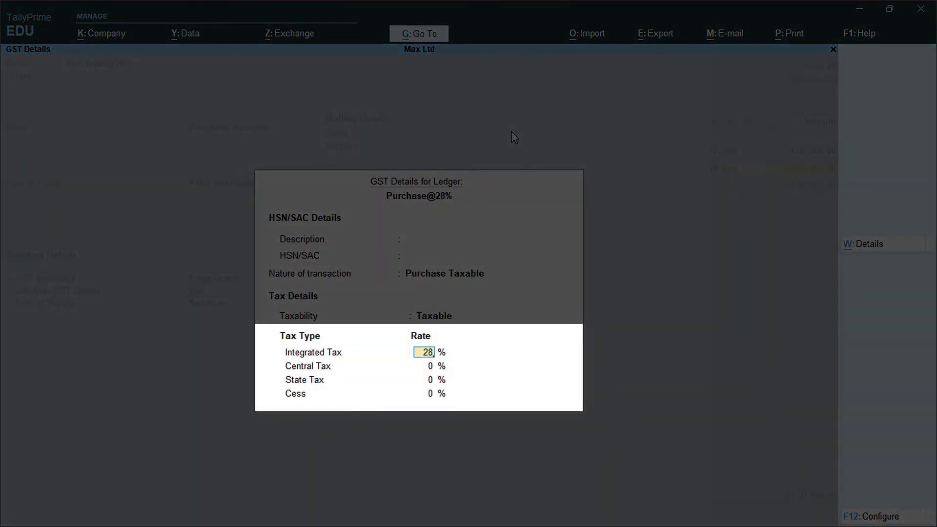
key(Return)
key(Return)
key(Return)
key(Return)
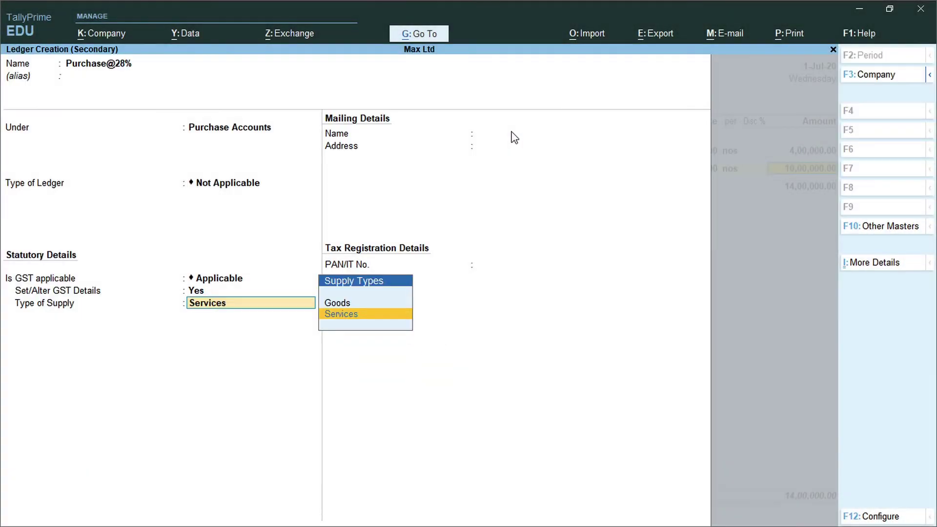
Set the Purchase@28% ledger's type of supply to Goods and save the ledger
key(Up)
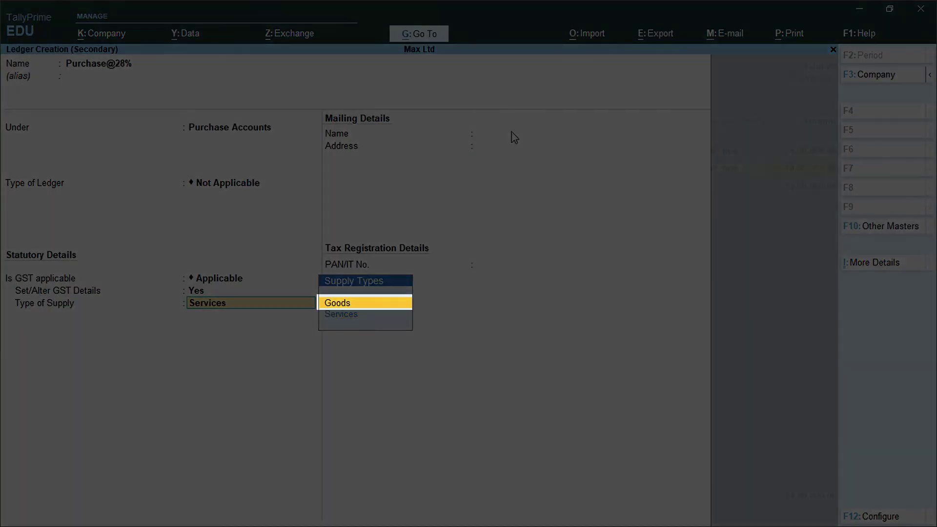
key(Return)
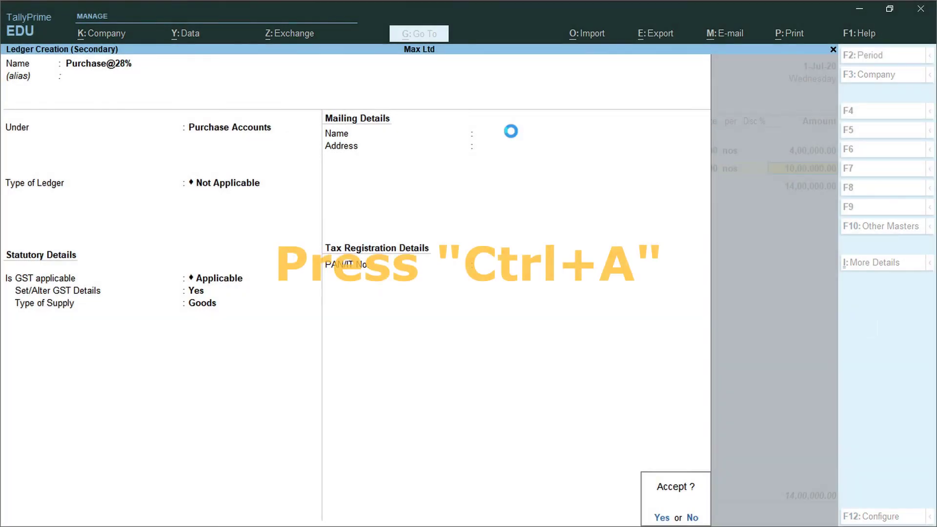
key(ctrl+a)
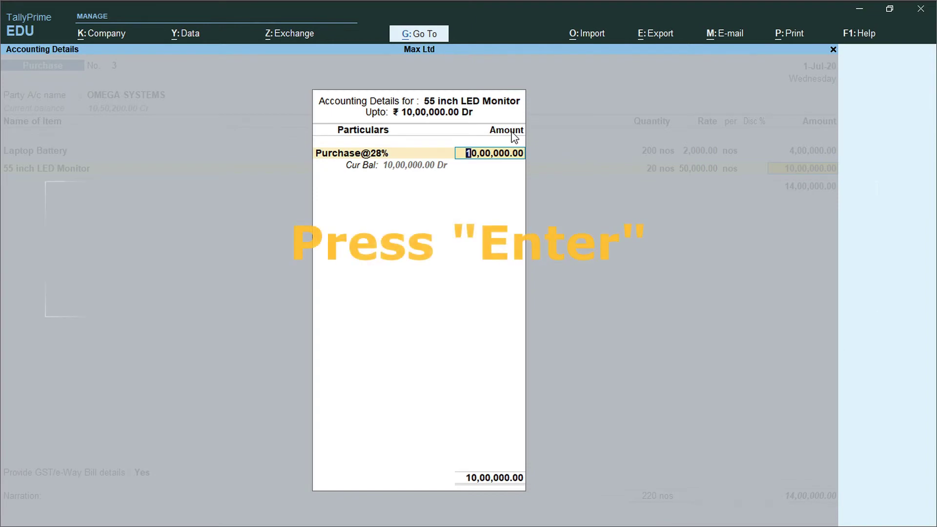
Accept the 55 inch LED Monitor's ledger allocation, end the item list and add the CGST and SGST ledgers with their calculated amounts
key(Return)
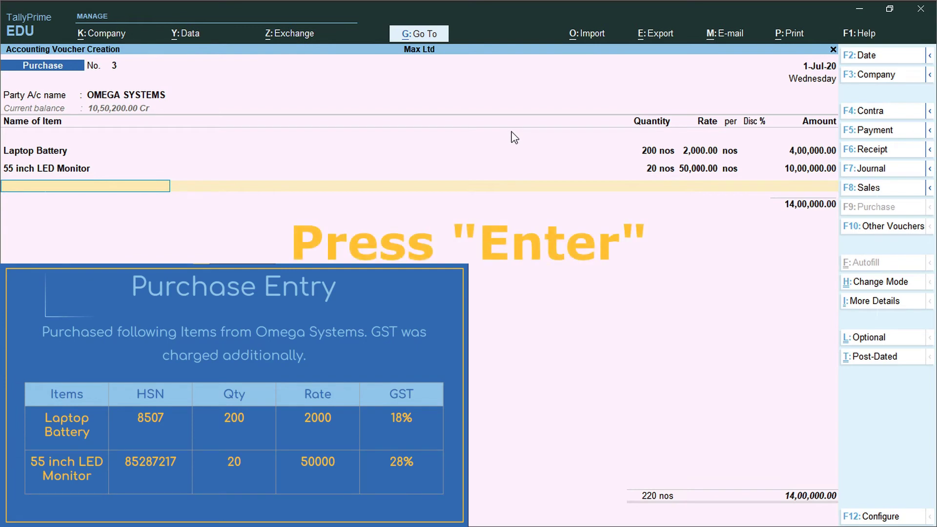
key(Return)
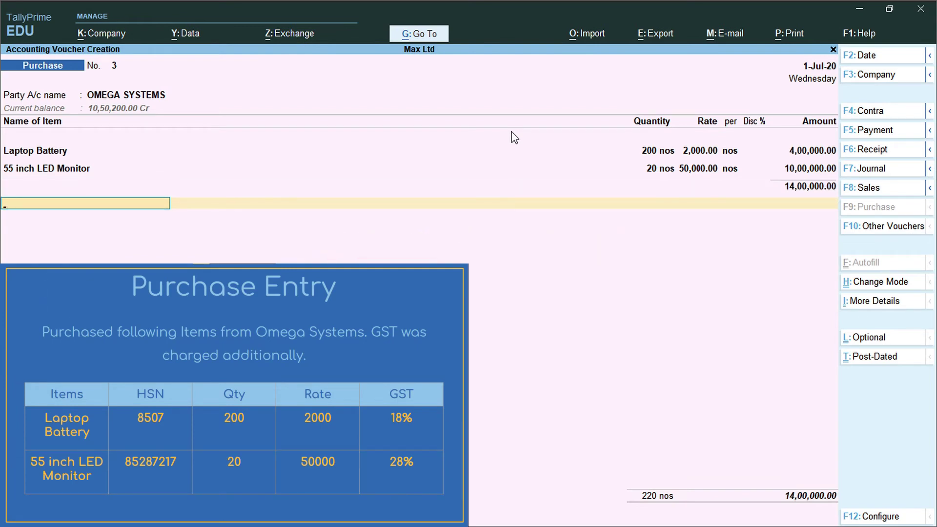
text(C)
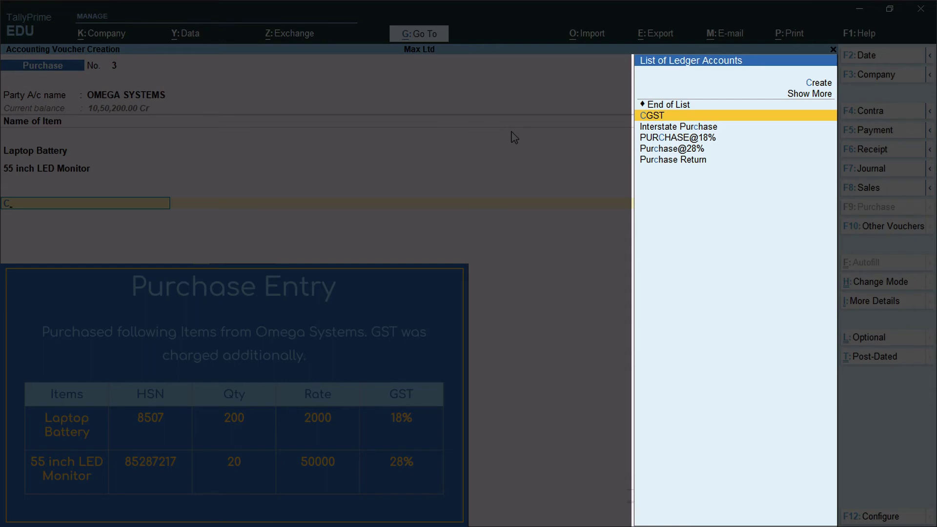
key(Return)
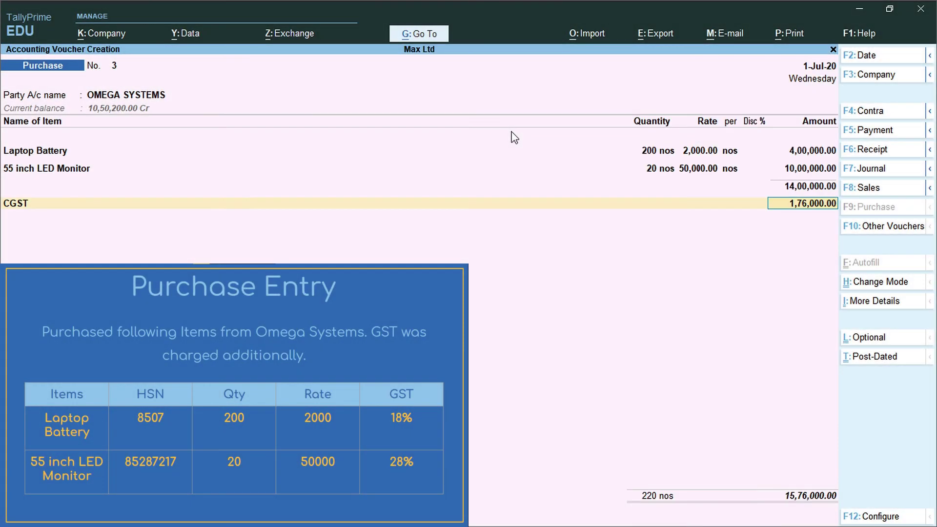
key(Return)
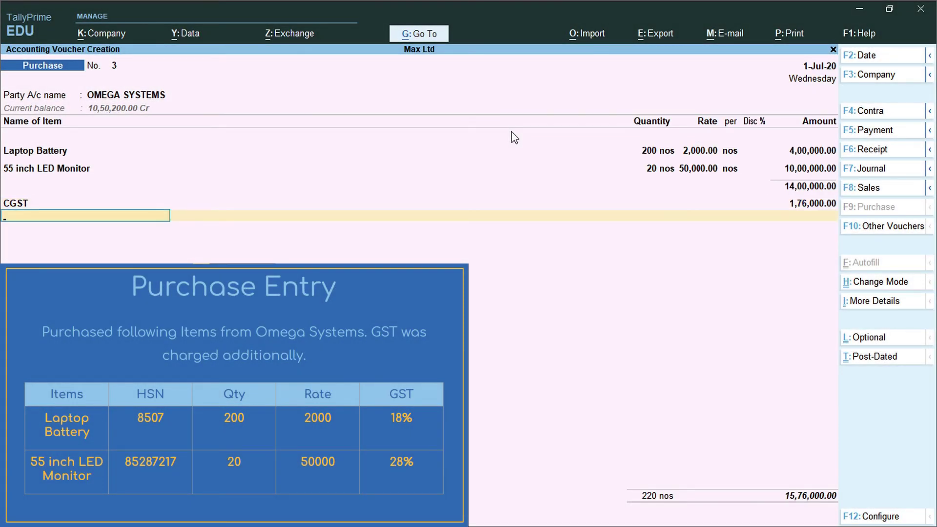
text(s)
key(Return)
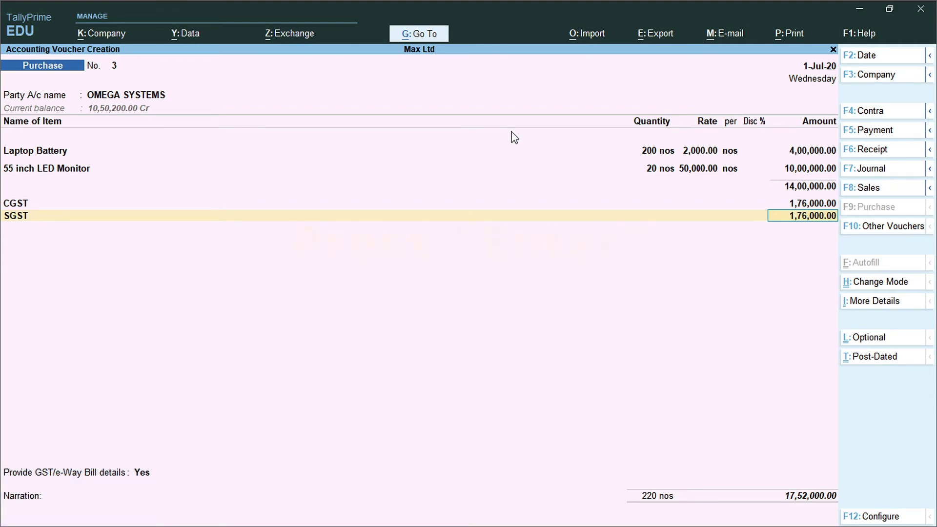
key(Return)
key(Return)
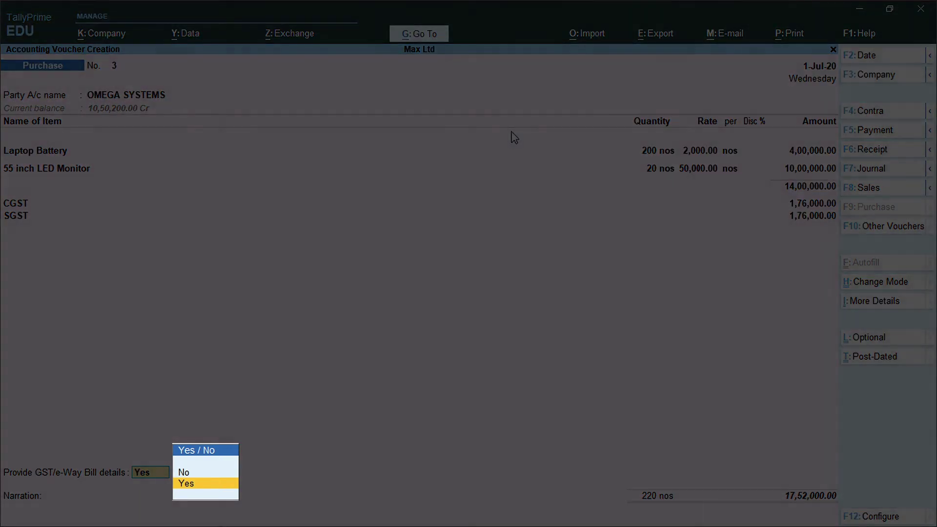
Set Provide GST/e-Way Bill details to No and save the purchase voucher with the Omega Systems bill as New Ref 3
key(n)
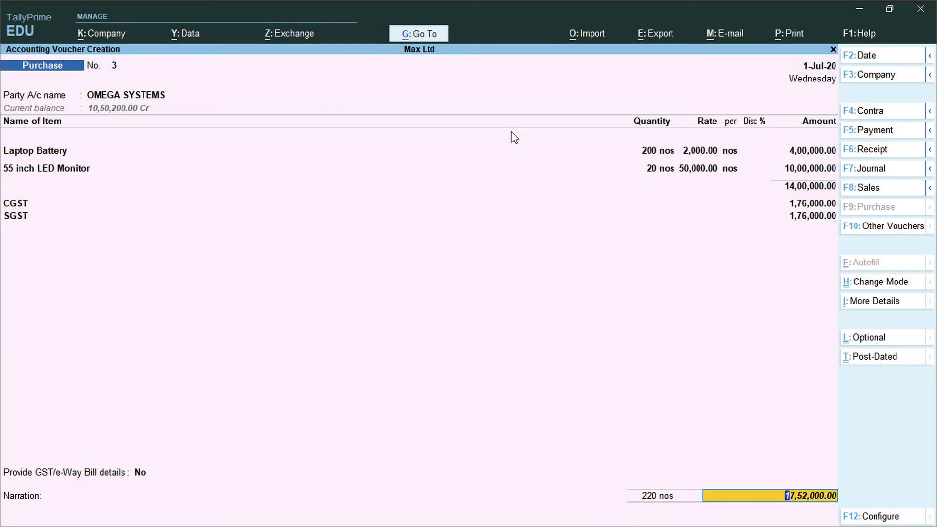
key(Return)
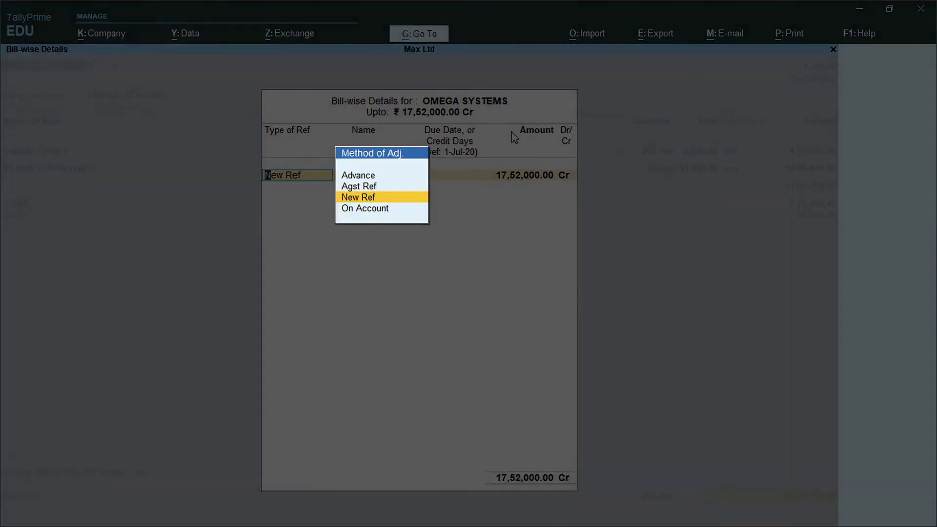
key(Return)
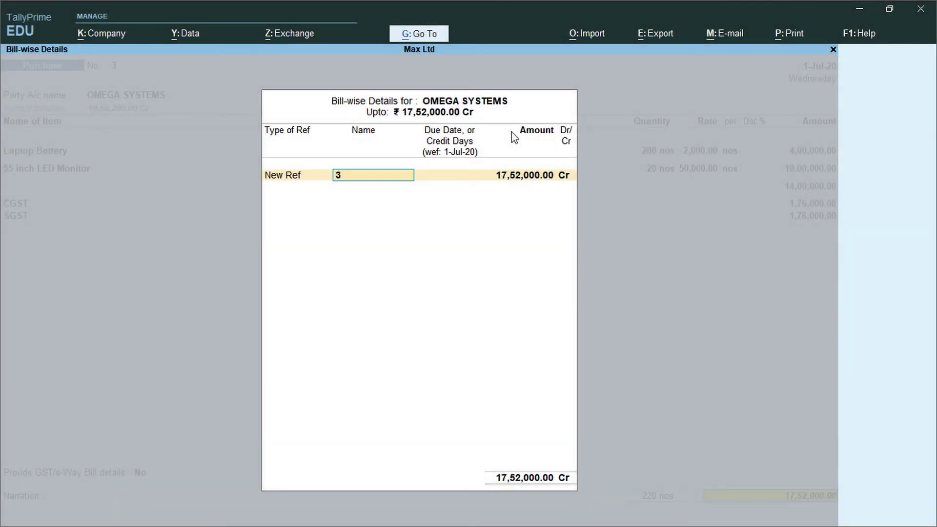
key(Return)
key(Return)
key(Return)
key(Return)
key(Return)
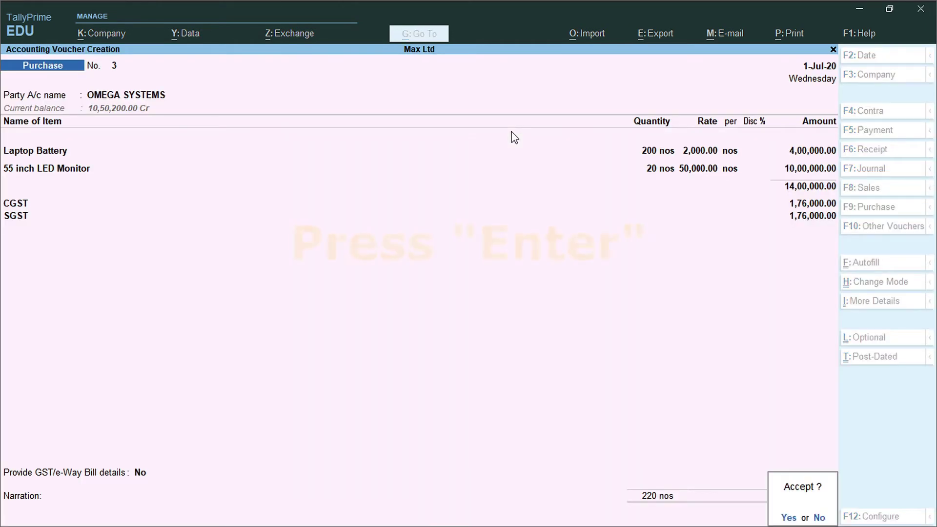
key(Return)
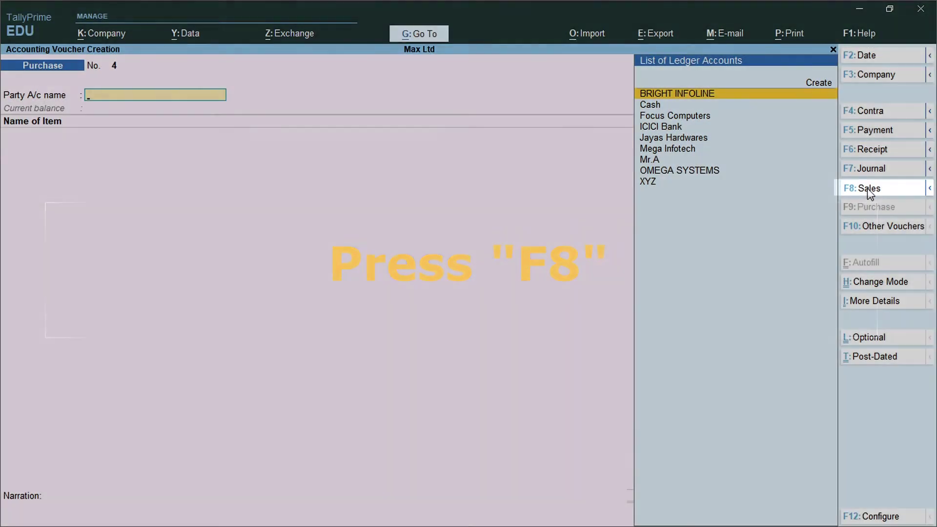
Start a sales voucher with BRIGHT INFOLINE as the party account and accept its party details unchanged
click(870, 193)
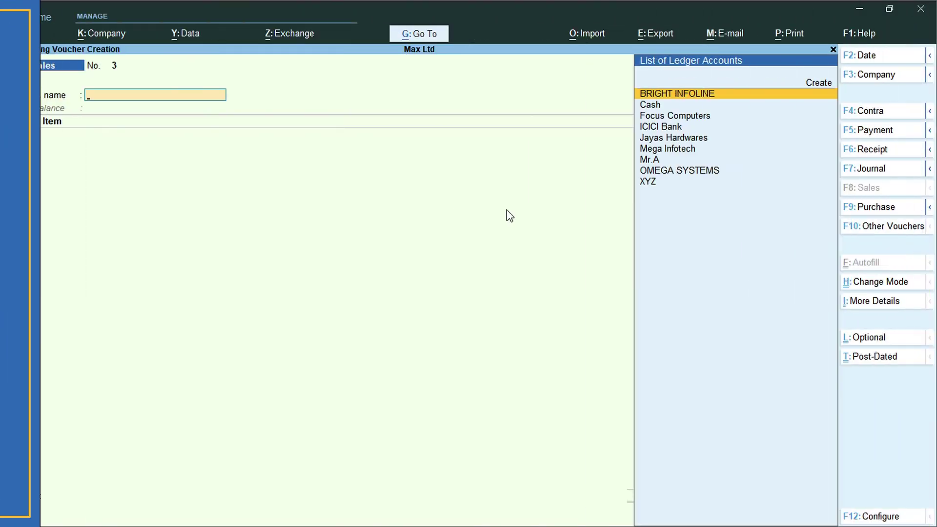
key(Return)
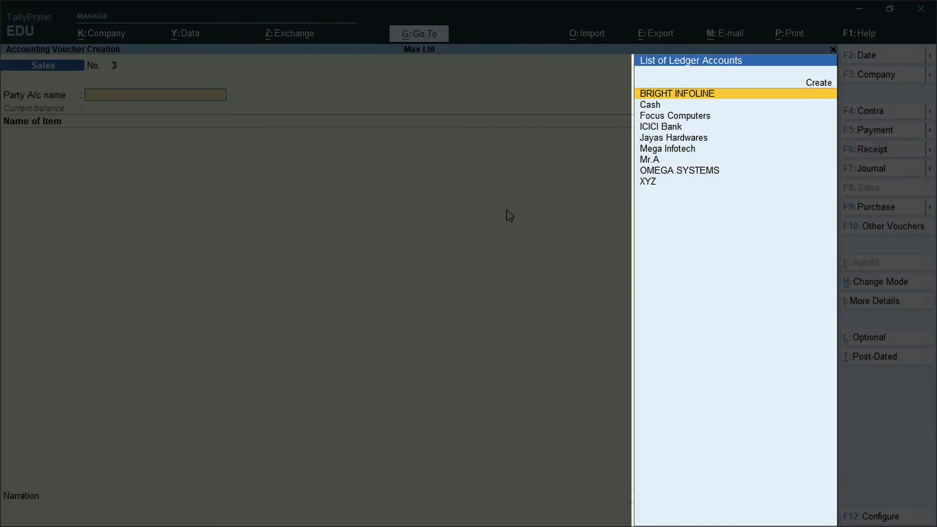
key(ctrl+a)
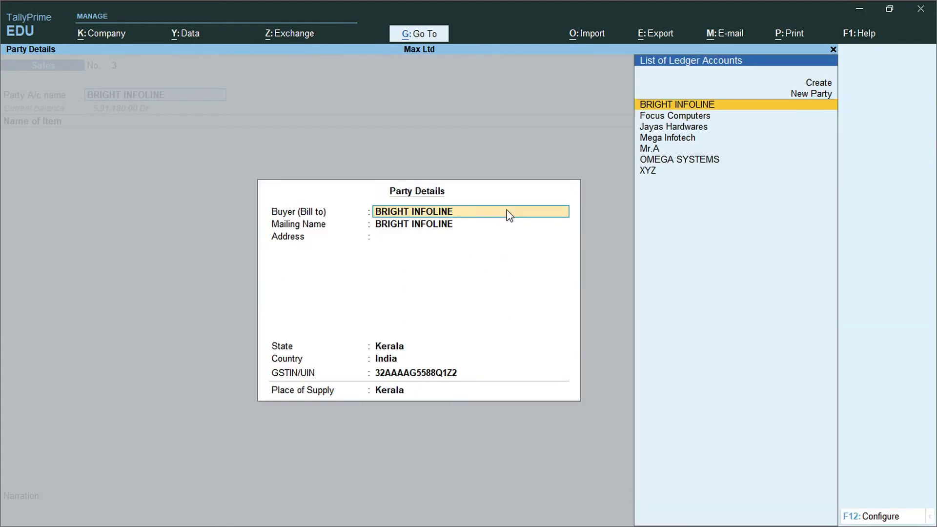
key(ctrl+a)
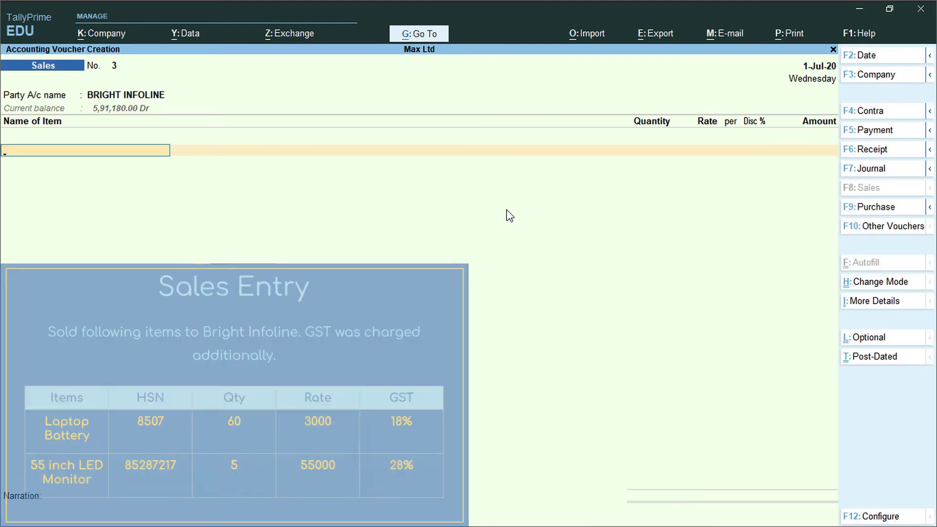
Add Laptop Battery to the sales voucher, allocating 60 nos from the Ernakulam-South godown at the rate of 3,000.00
text(Lap)
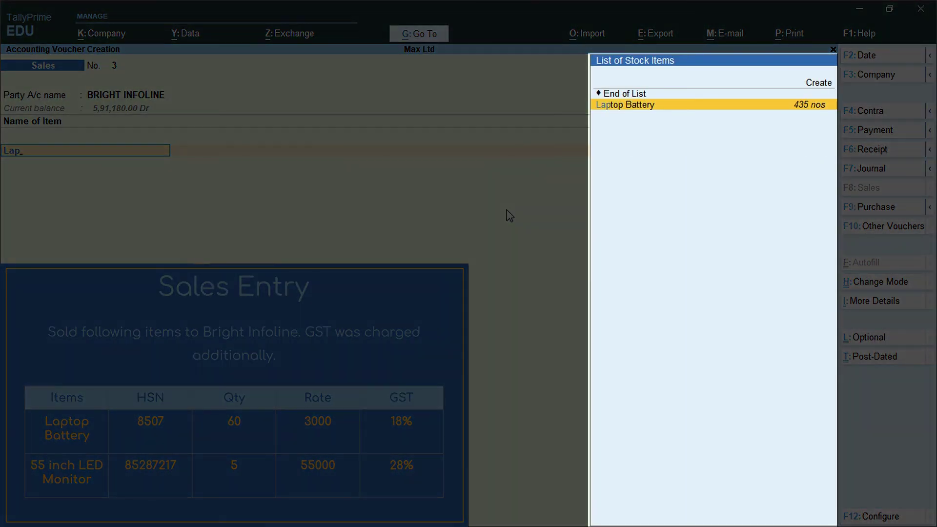
key(Return)
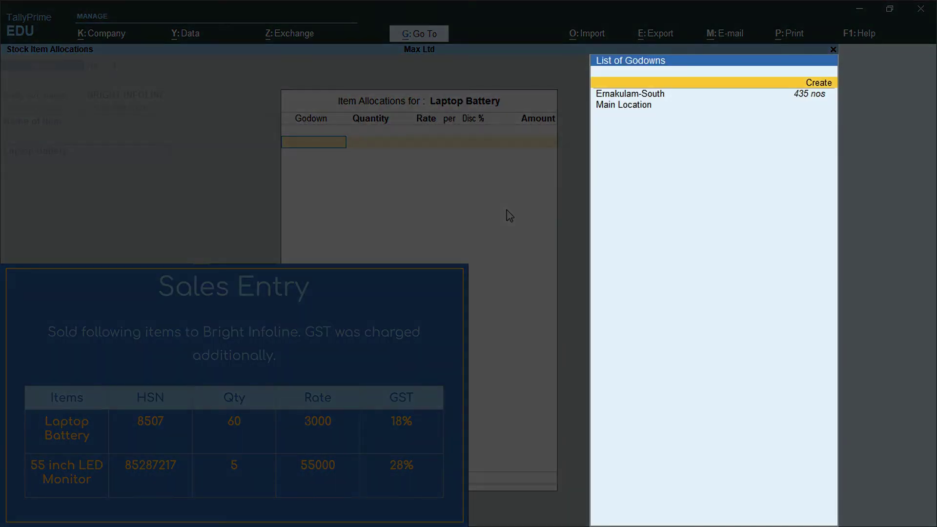
key(Return)
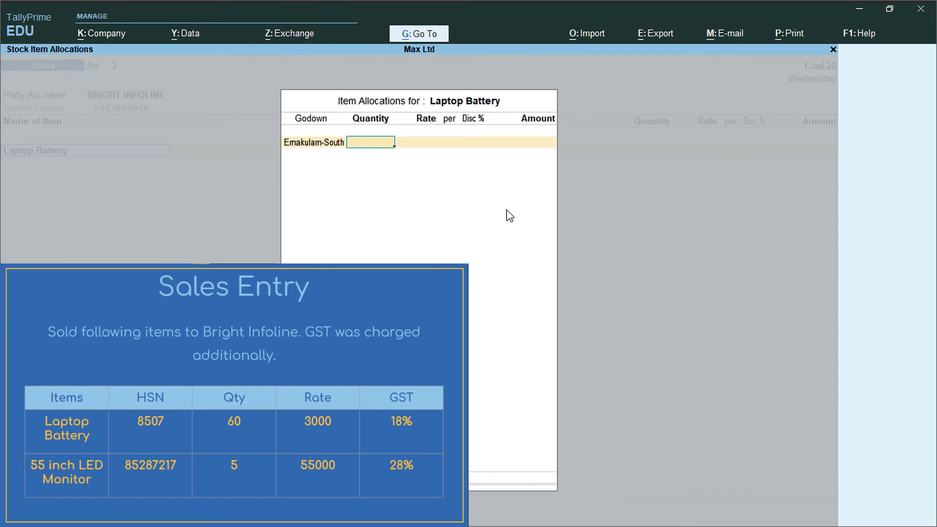
text(60)
key(Return)
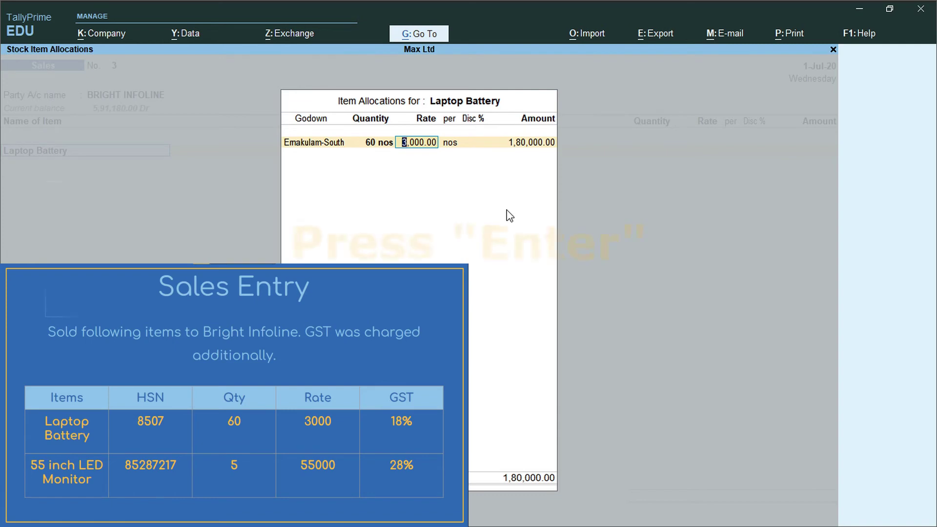
key(Return)
key(Return)
key(Return)
key(Return)
key(Return)
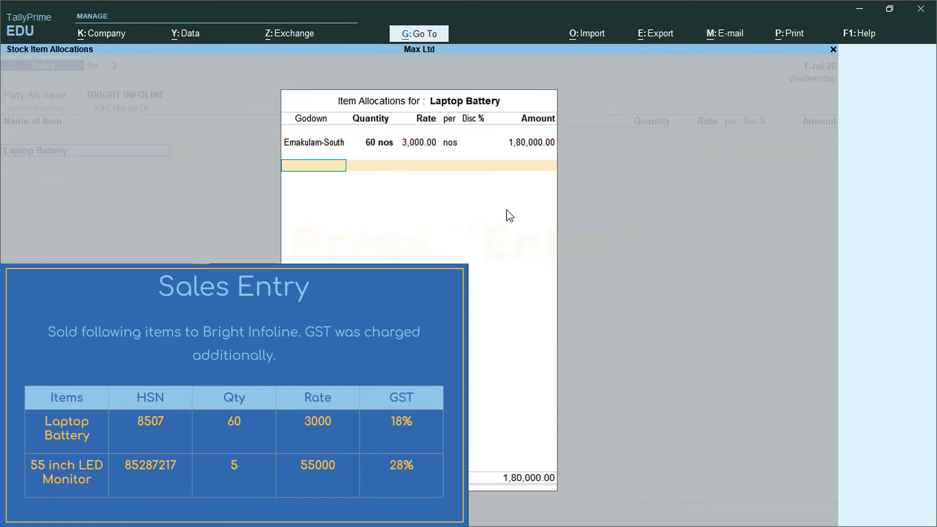
key(Return)
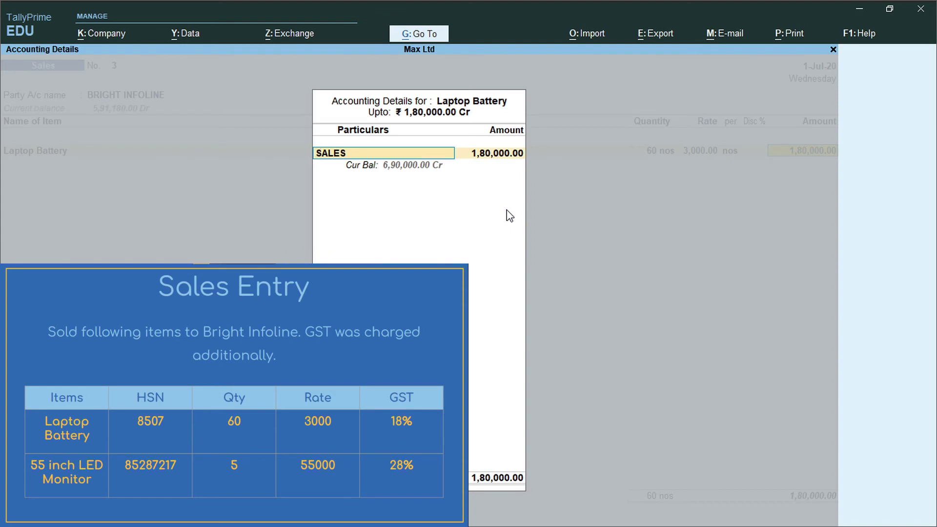
Clear the ledger in the Laptop Battery's accounting details and choose SALES from the ledger accounts
key(space)
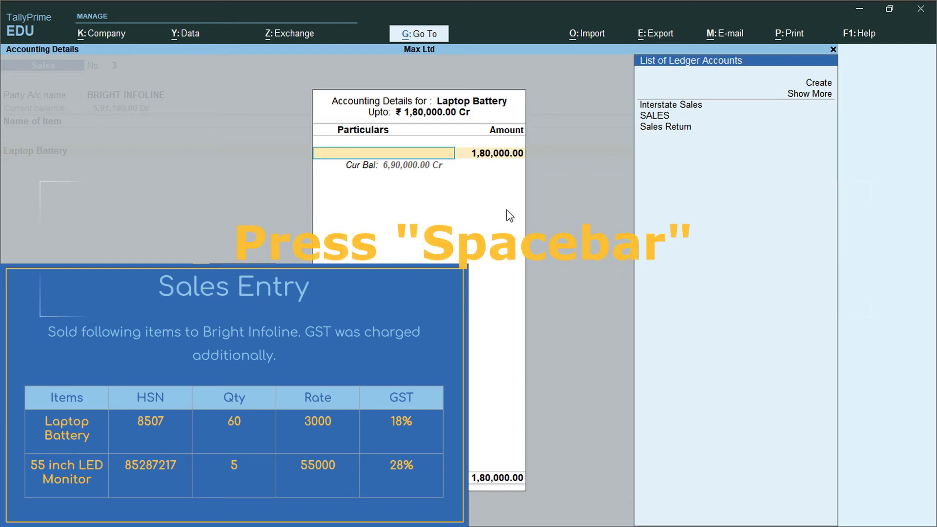
key(Down)
key(Down)
key(Down)
key(Down)
key(Down)
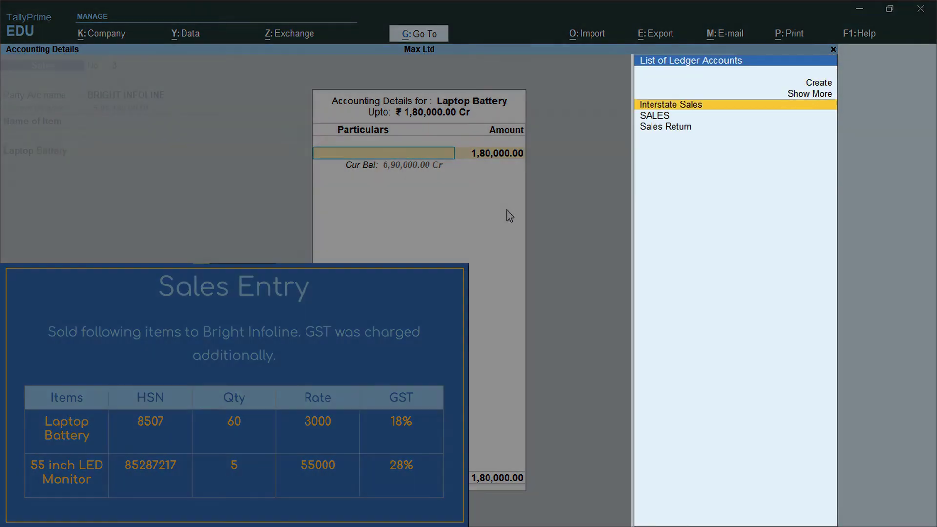
key(Up)
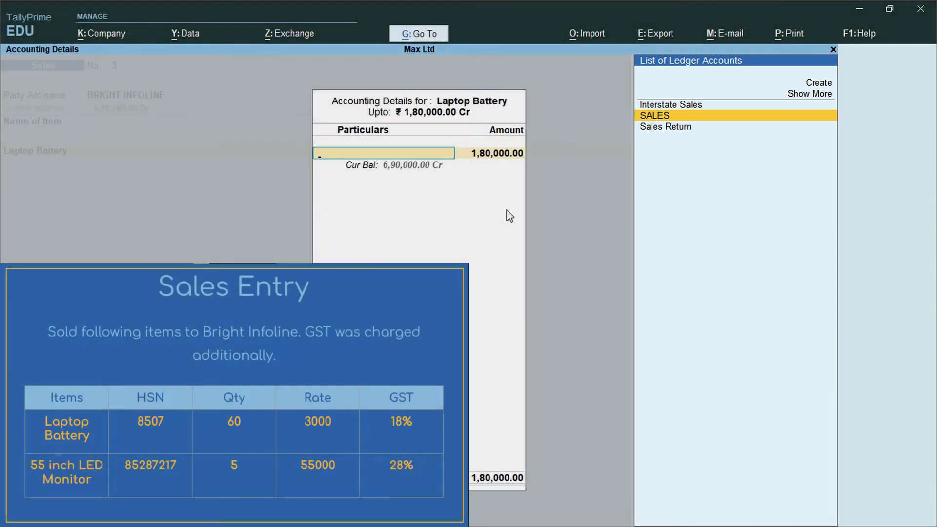
key(Return)
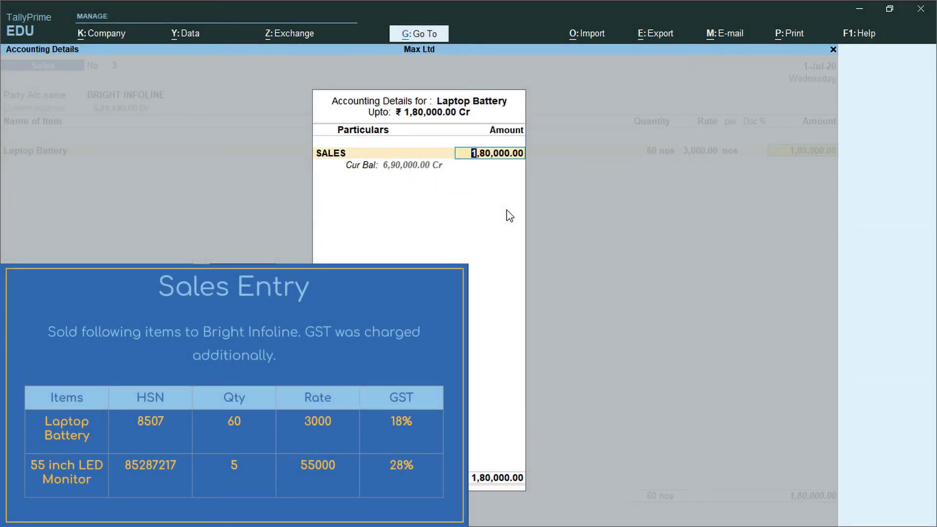
Rename the SALES ledger to SALES@18% and accept the Laptop Battery's accounting details with it
key(BackSpace)
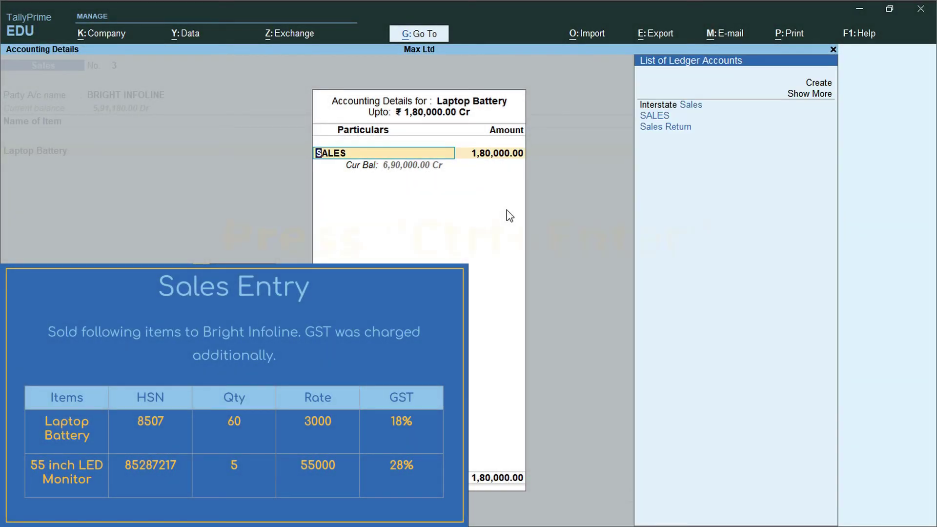
key(ctrl+Return)
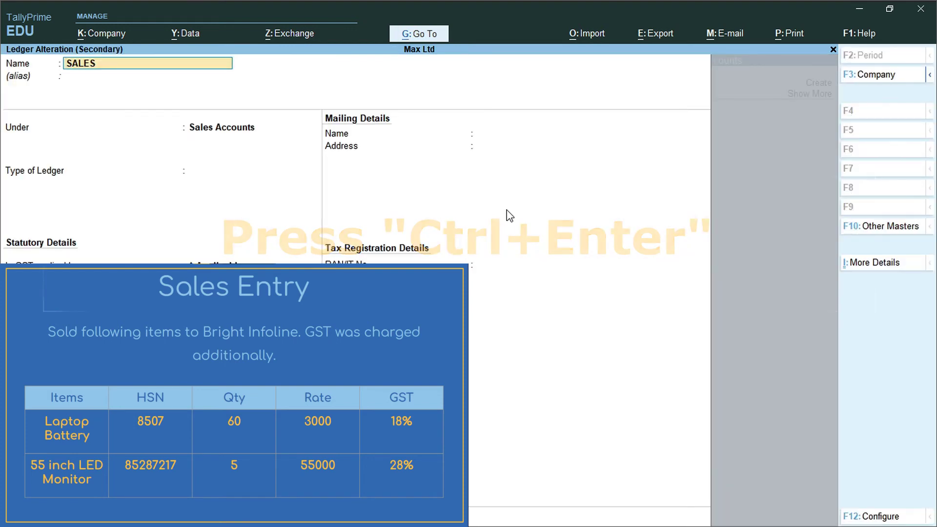
text(@18%)
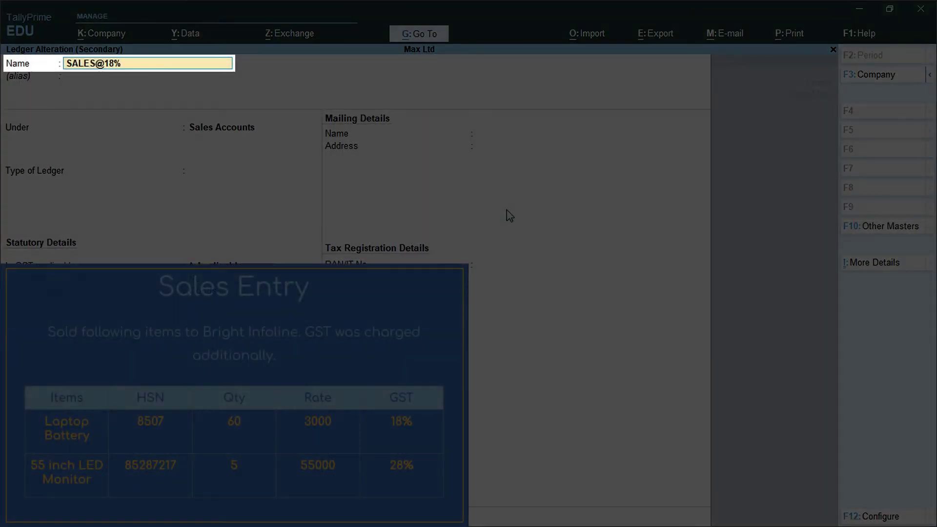
key(Return)
key(ctrl+a)
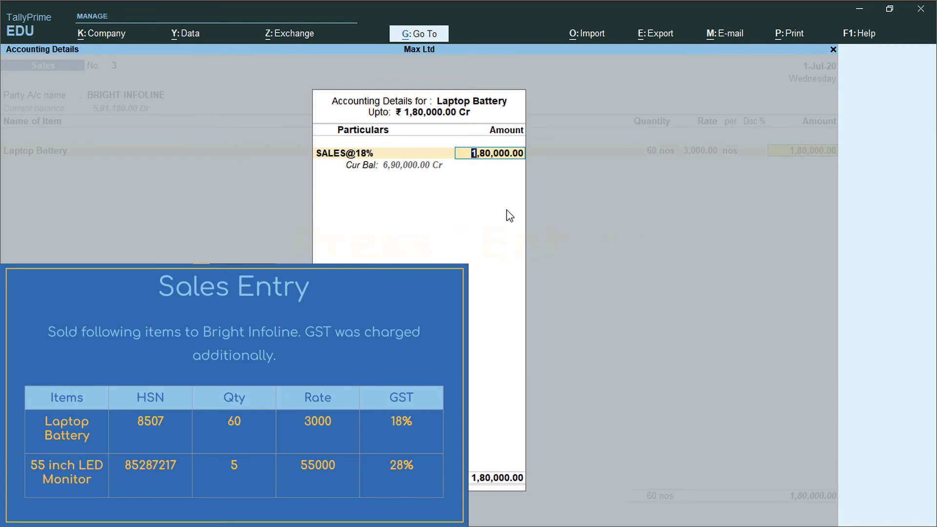
key(Return)
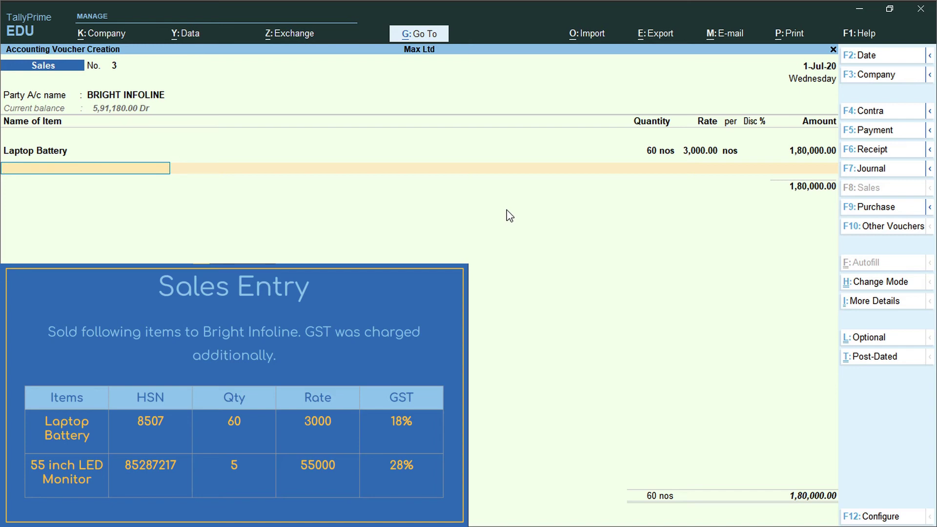
Add 55 inch LED Monitor to the sales voucher, allocating 5 nos from the Ernakulam-South godown at the rate of 55,000.00
text(55)
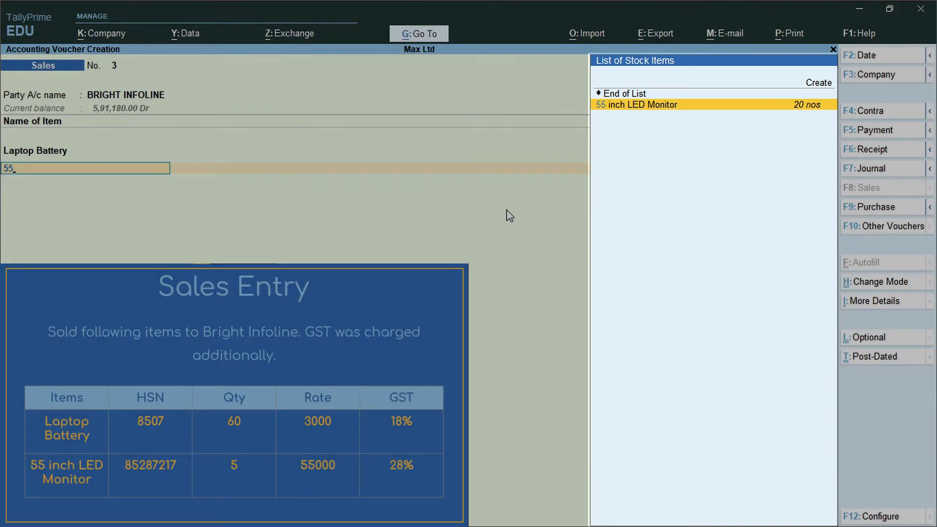
key(Return)
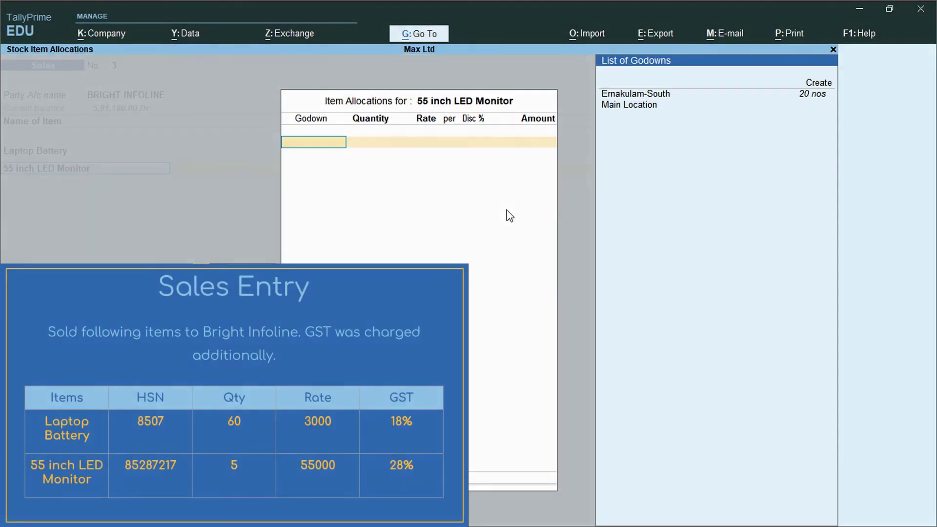
key(Down)
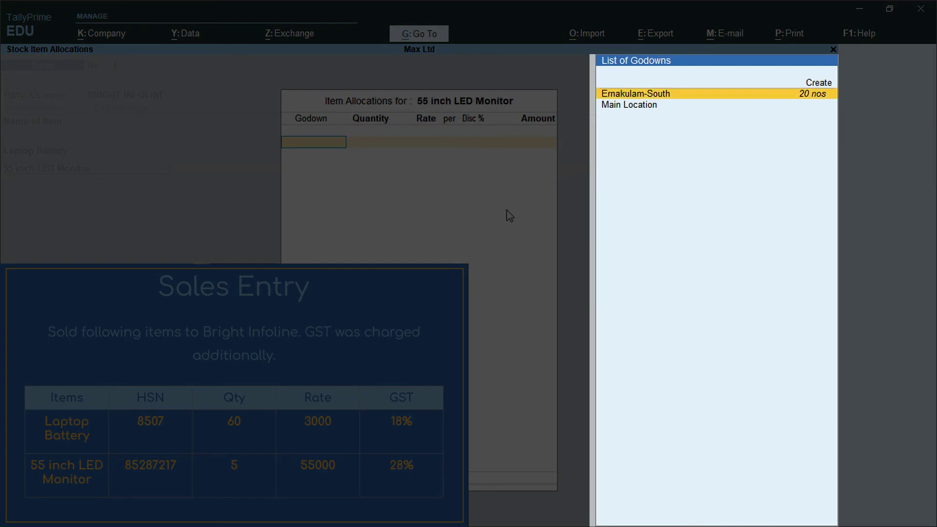
key(Return)
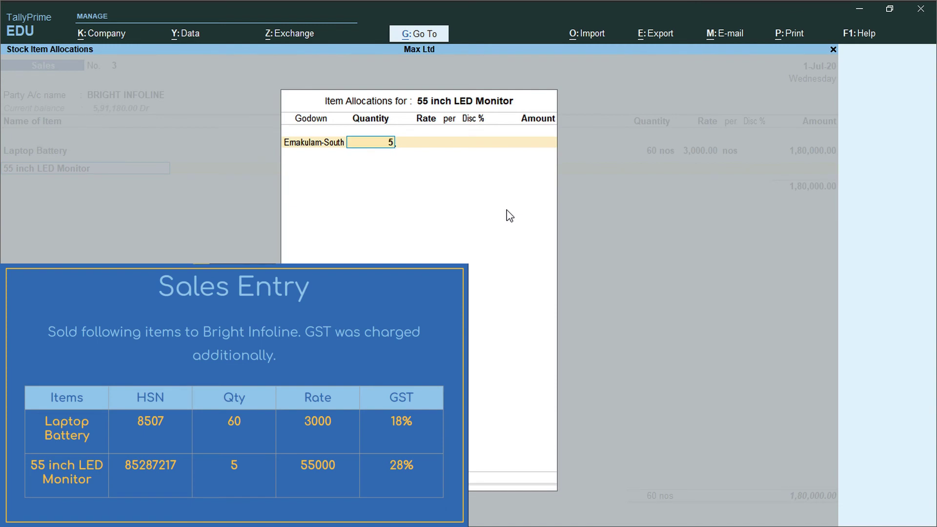
key(Return)
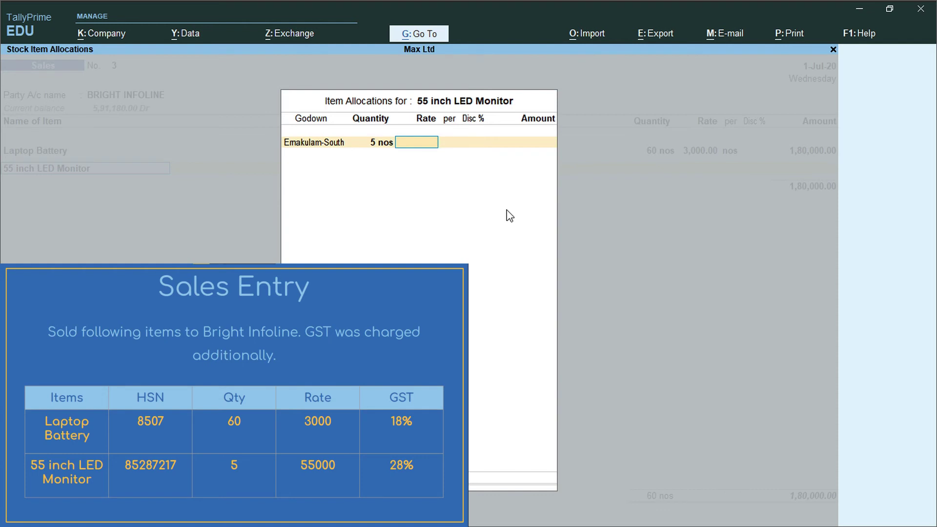
text(55000)
key(Return)
key(Return)
key(Return)
key(Return)
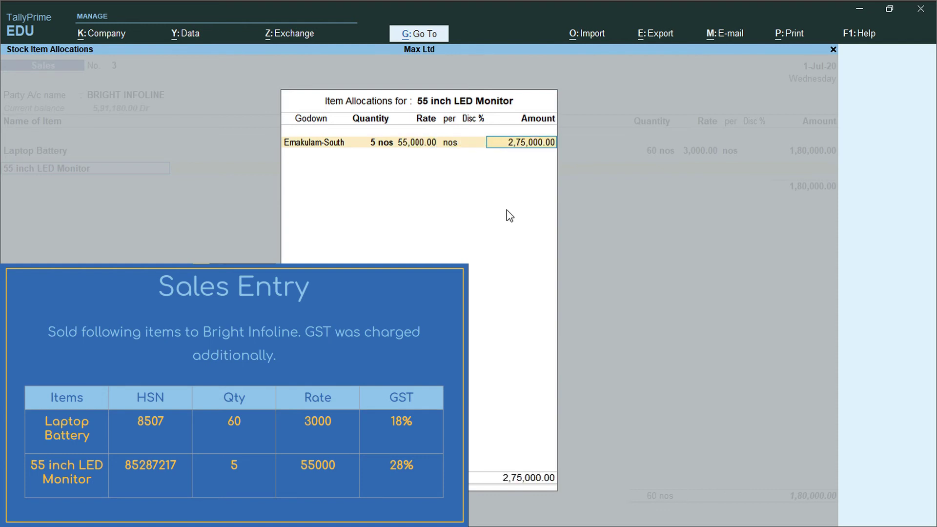
key(Return)
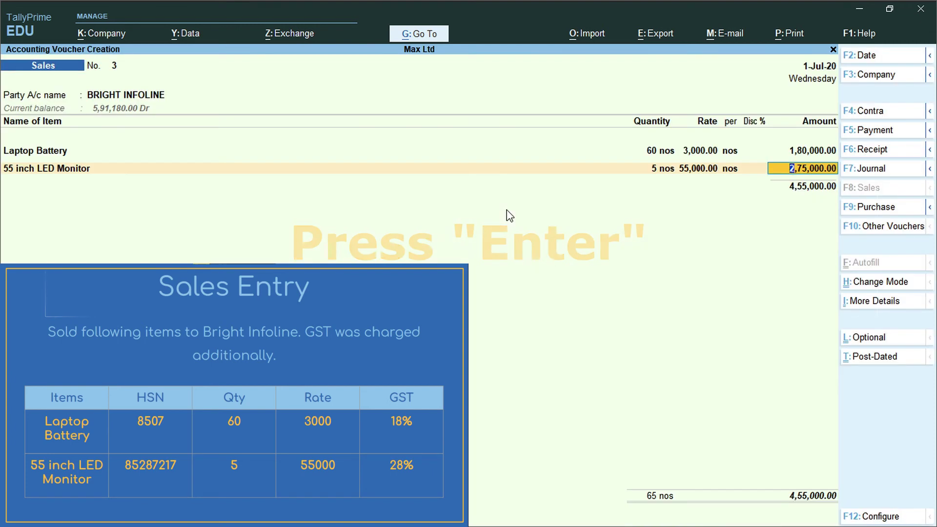
key(Return)
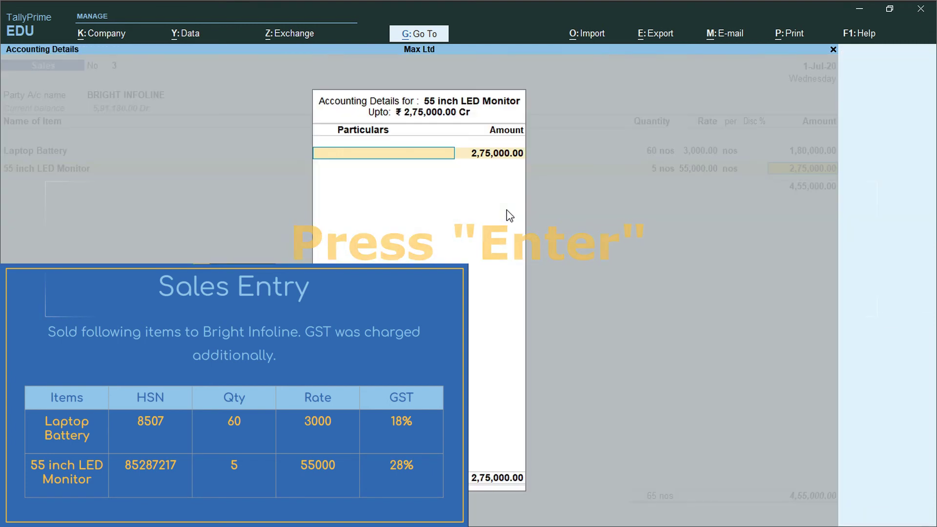
Create a ledger named Sales@28% for the monitor, under Sales Accounts, with ledger type Not Applicable and GST Applicable
key(space)
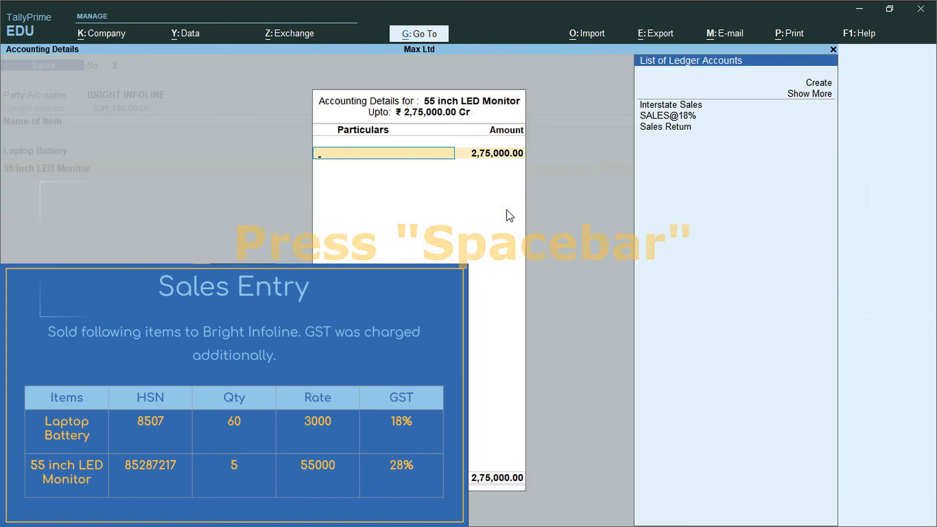
key(Down)
key(Down)
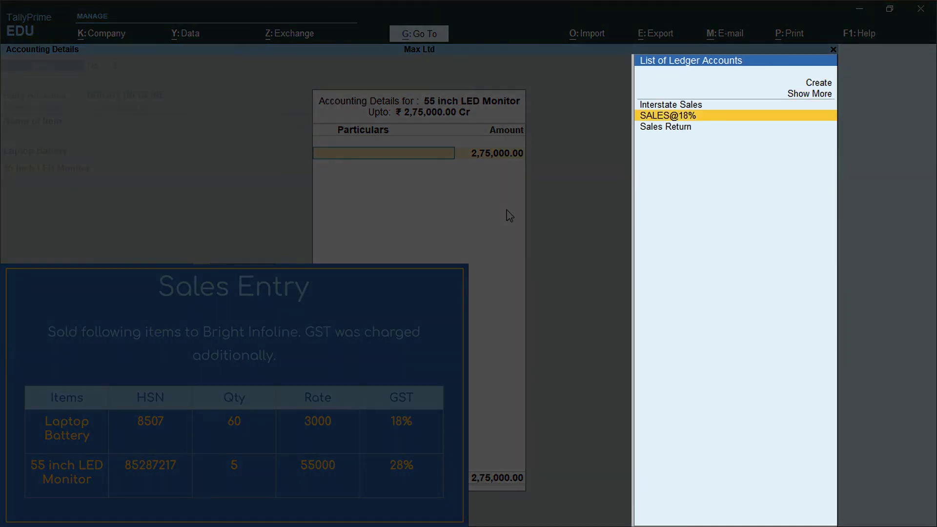
key(Up)
key(Up)
key(Up)
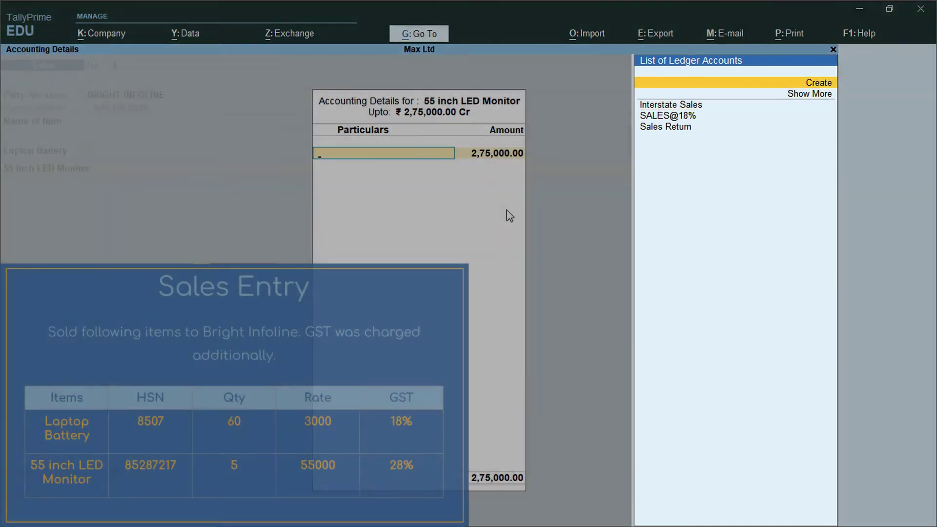
key(Return)
text(Sa)
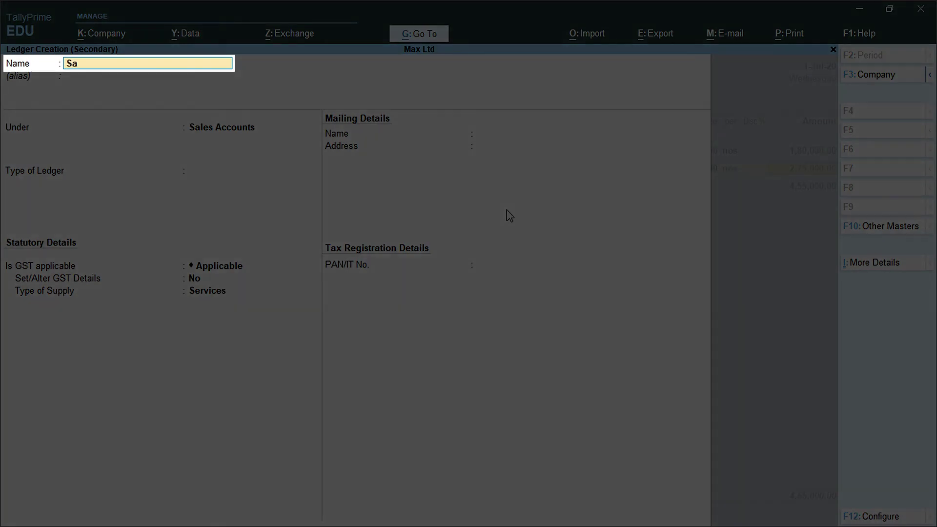
text(les@18%)
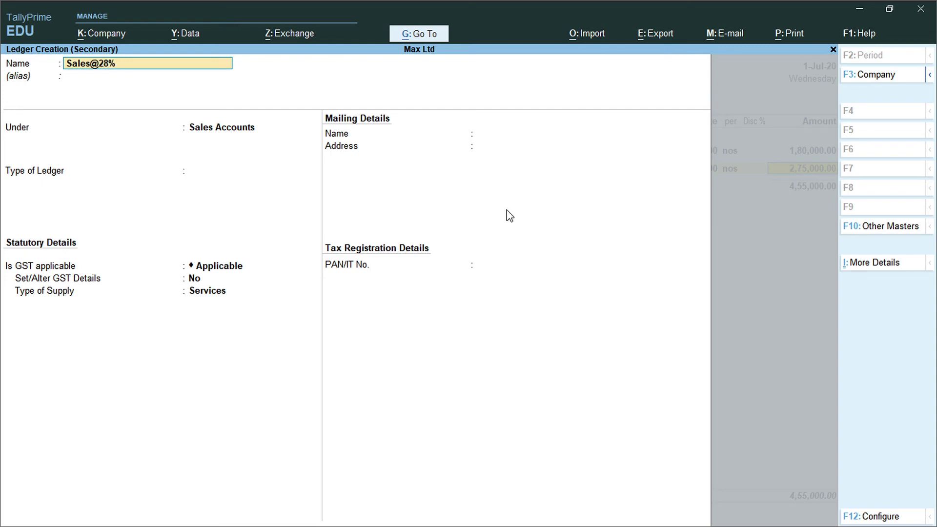
key(Return)
key(Return)
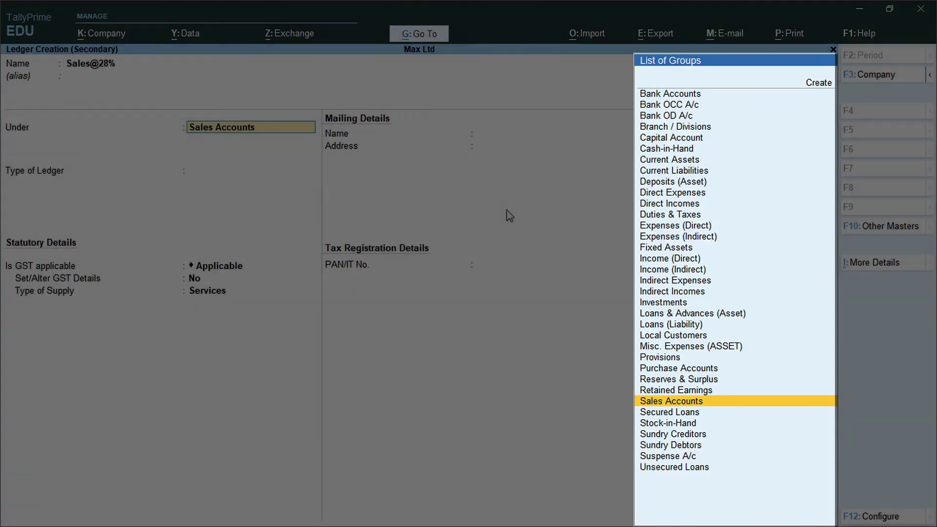
key(Return)
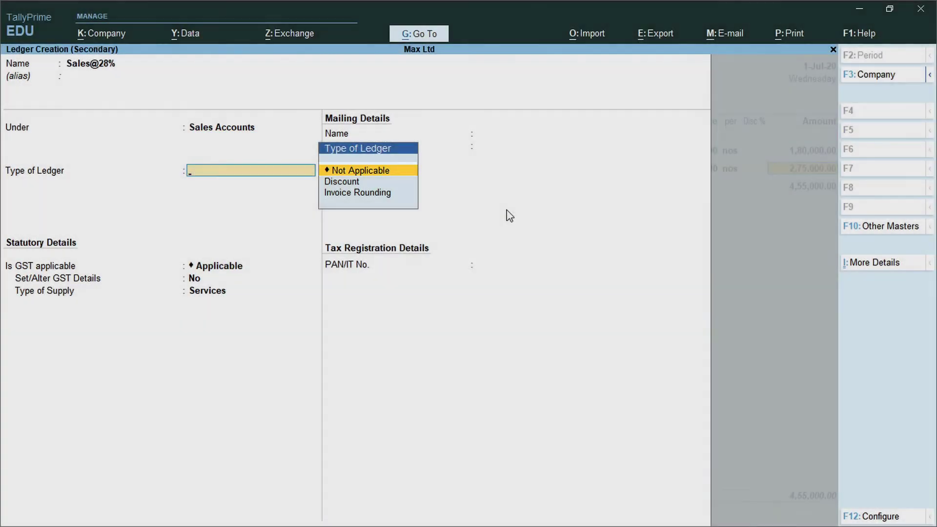
key(Return)
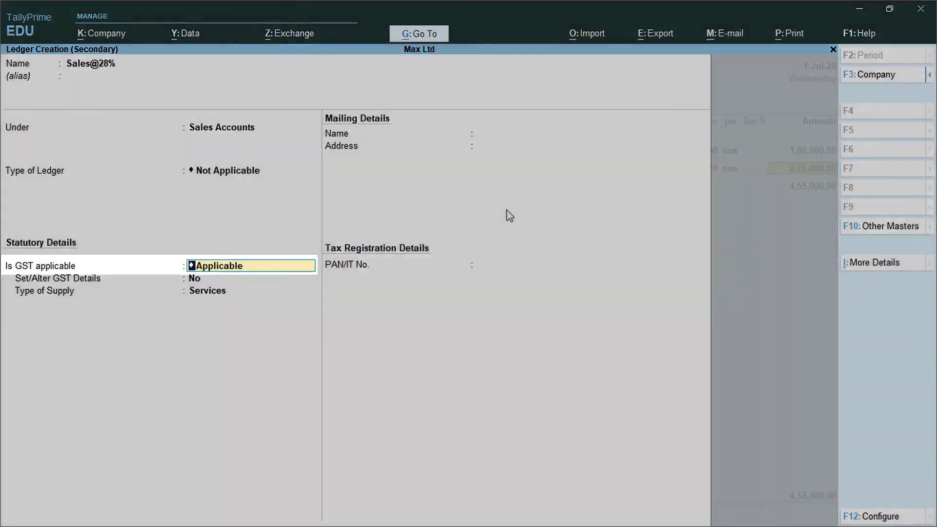
key(Return)
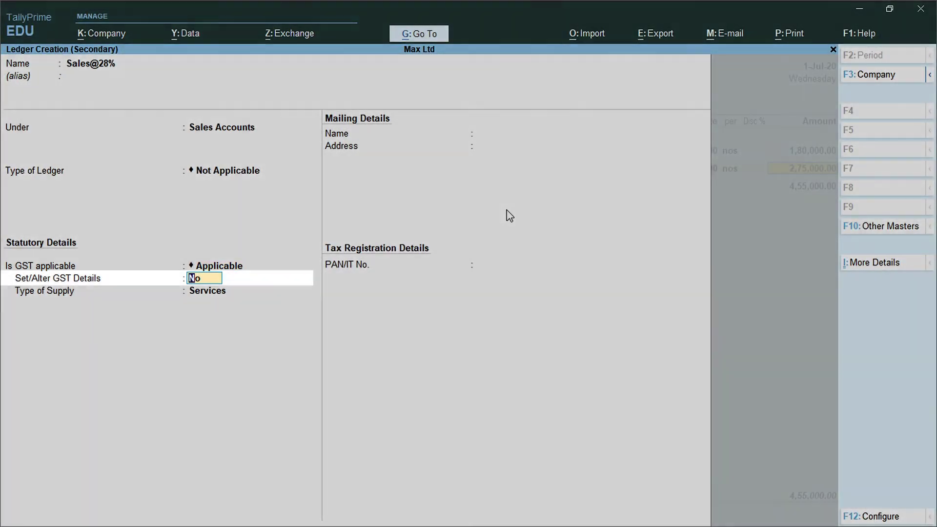
Set the Sales@28% ledger's GST details to nature of transaction Sales Taxable with an Integrated Tax rate of 28%
key(y)
key(Return)
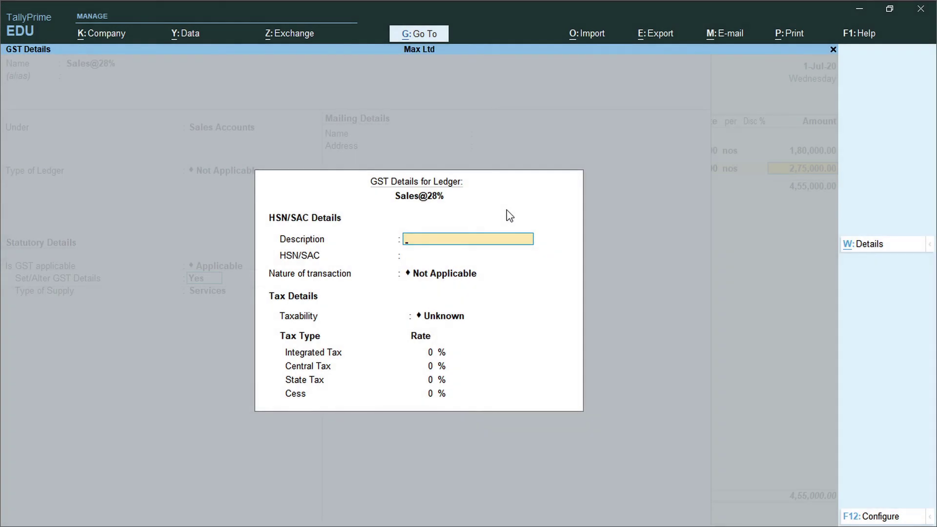
key(Return)
key(Return)
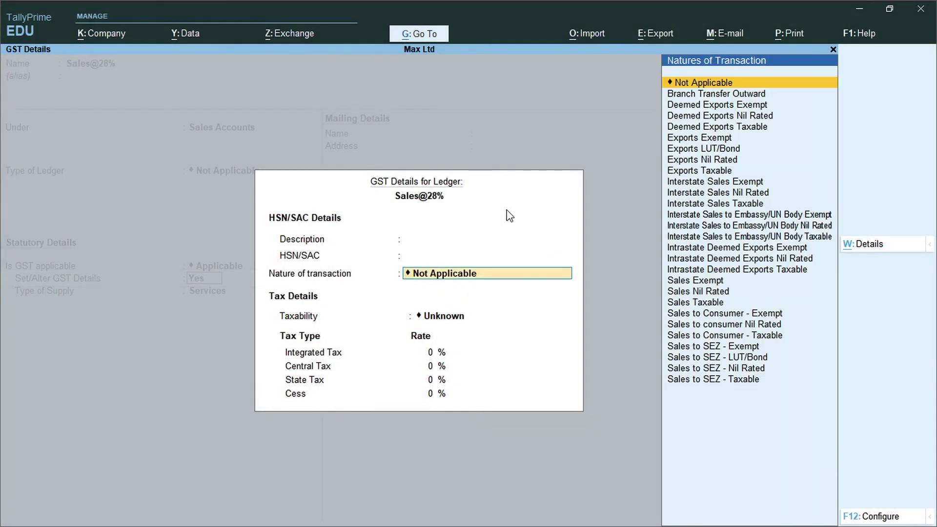
key(Down)
key(Down)
key(Down)
key(Down)
key(Down)
key(Down)
key(Down)
key(Down)
key(Down)
key(Down)
key(Down)
key(Down)
key(Down)
key(Down)
key(Down)
key(Down)
key(Down)
key(Down)
key(Down)
key(Down)
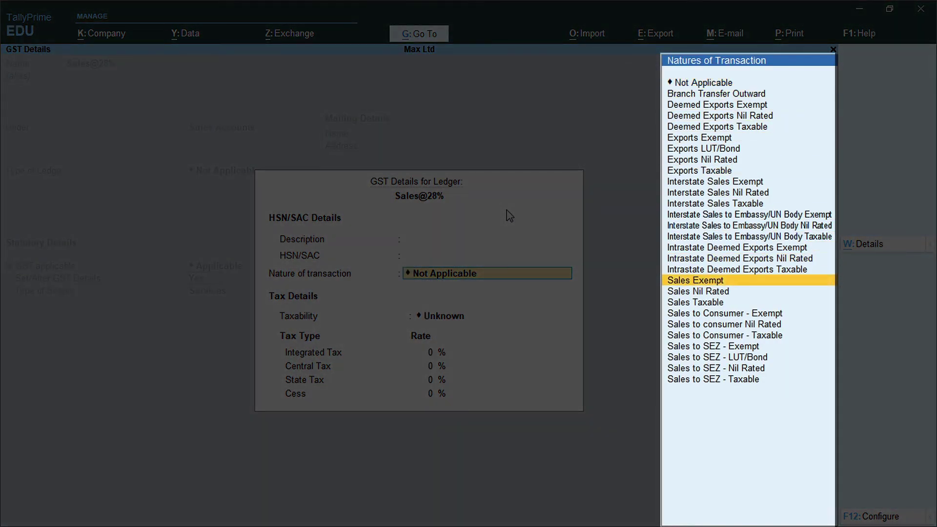
key(Return)
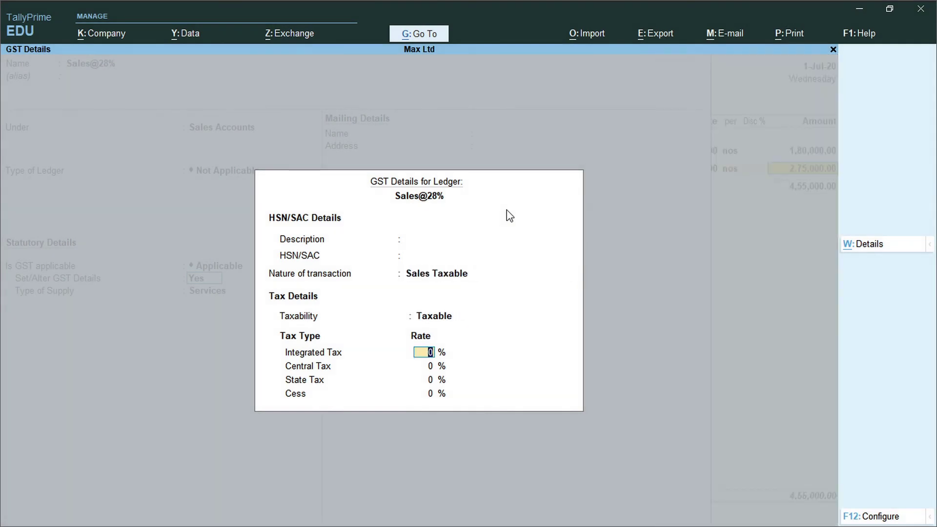
text(28)
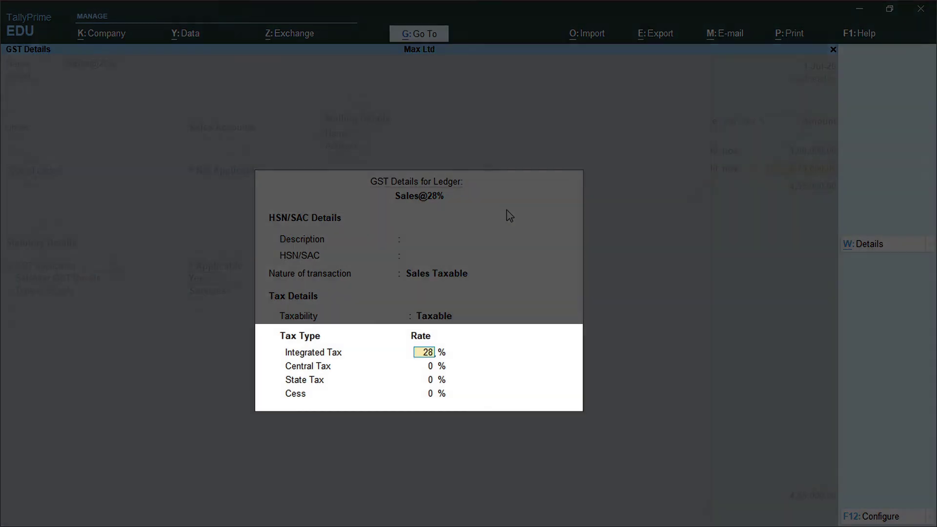
key(Return)
key(Return)
key(Return)
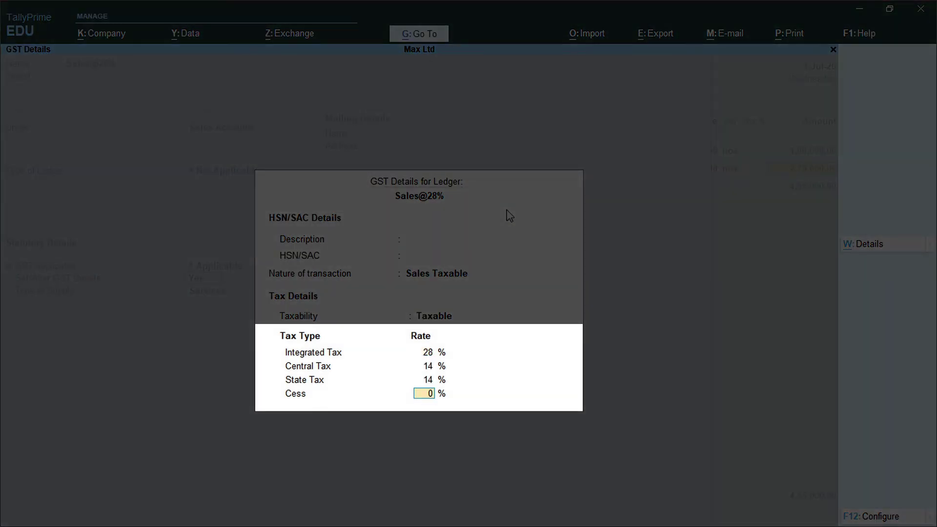
key(Return)
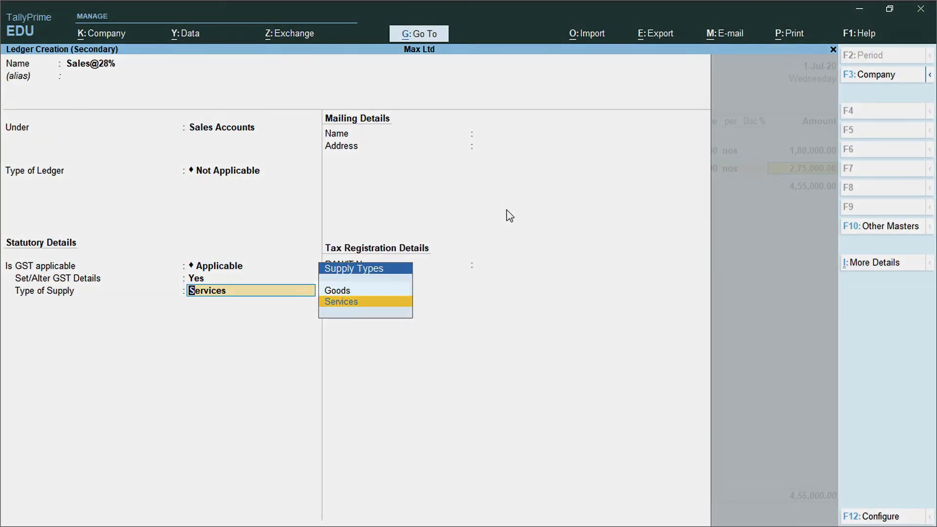
Set the type of supply to Goods, save the Sales@28% ledger, and accept the monitor's accounting details
key(Up)
key(Return)
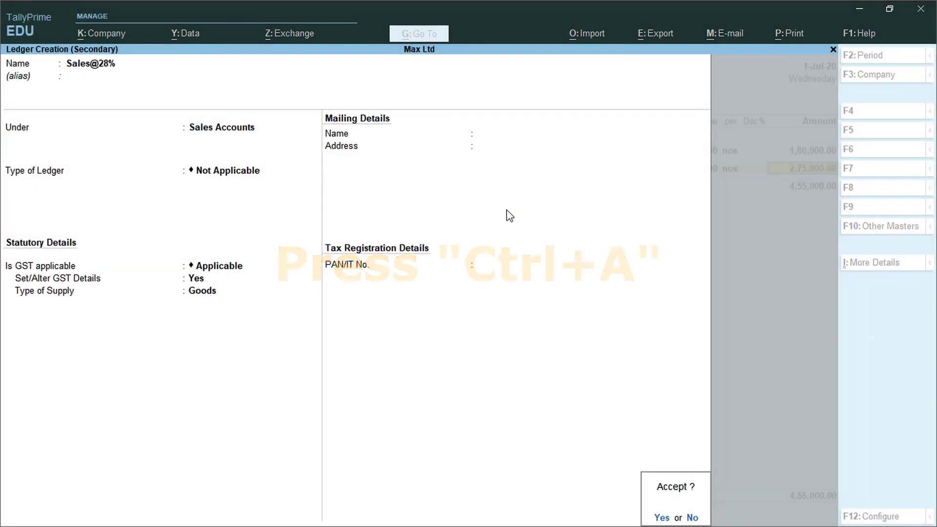
key(ctrl+a)
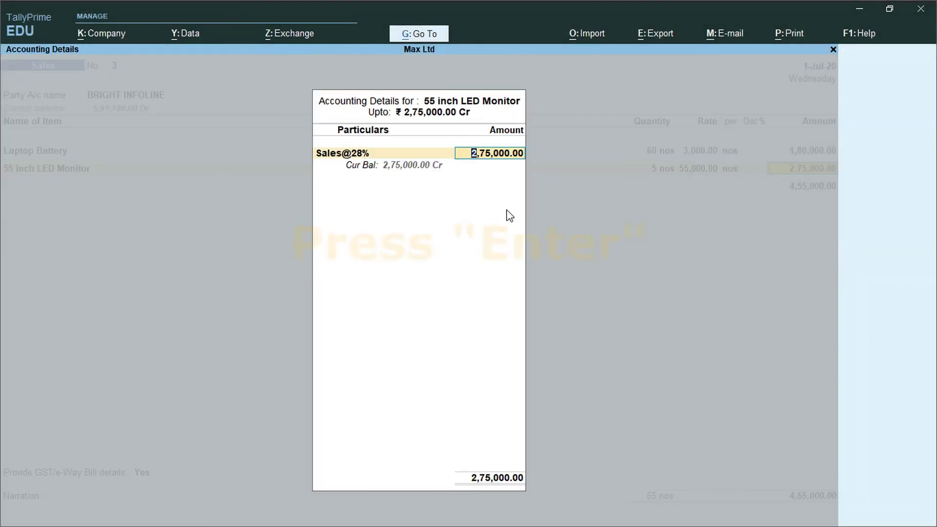
key(Return)
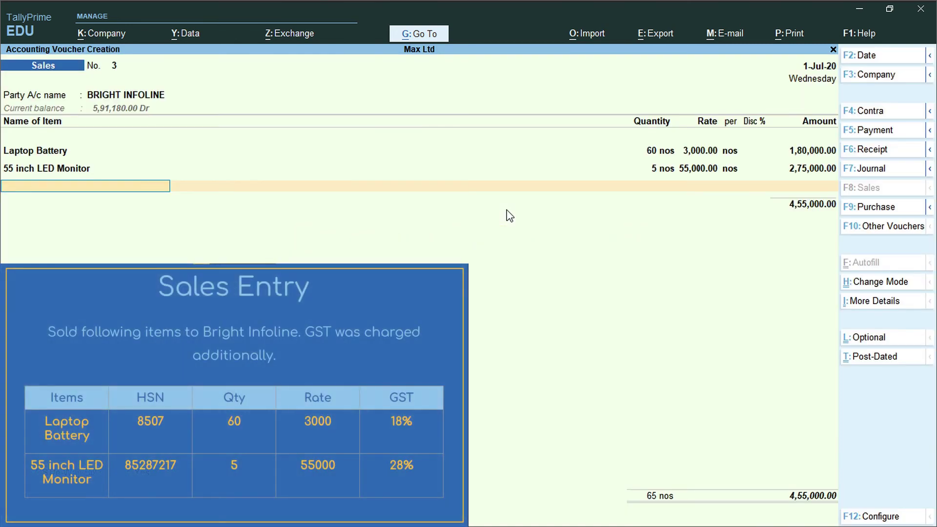
End the item list and add the CGST and SGST ledgers to the sales voucher with their calculated tax amounts
key(Return)
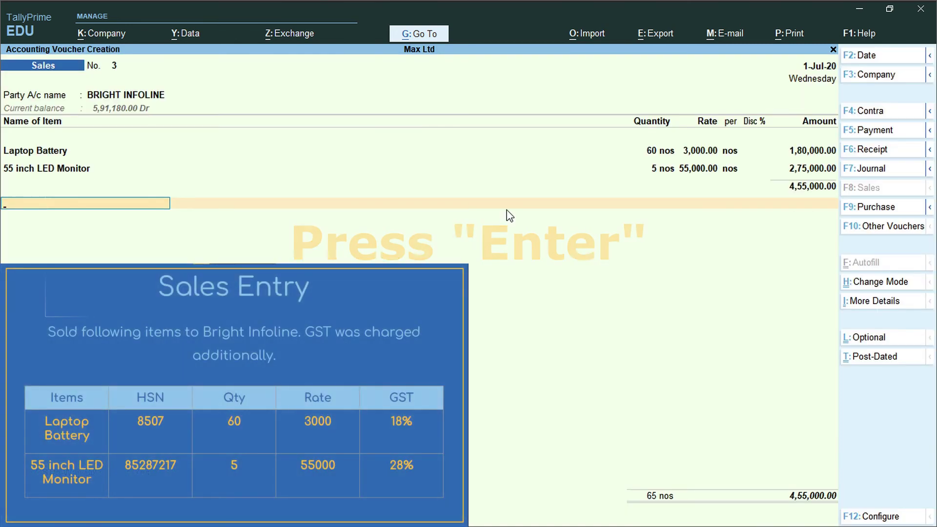
text(C)
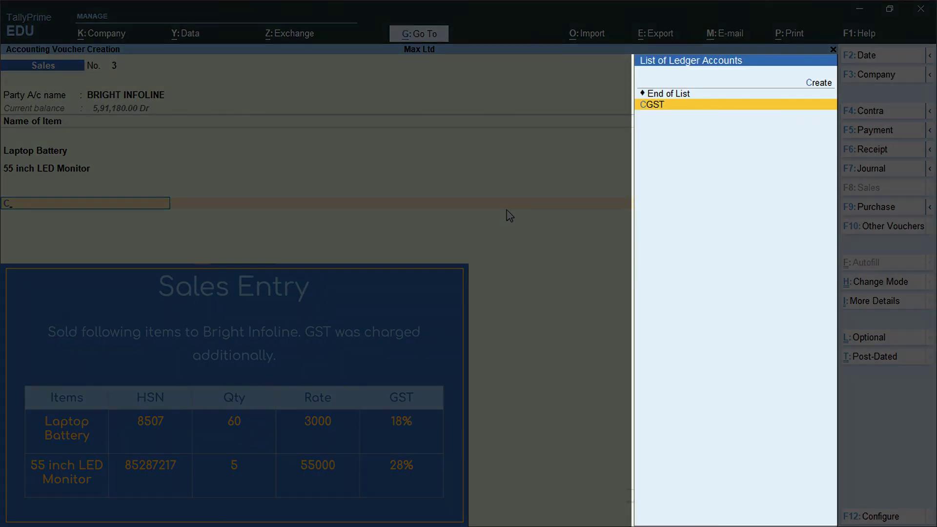
key(Return)
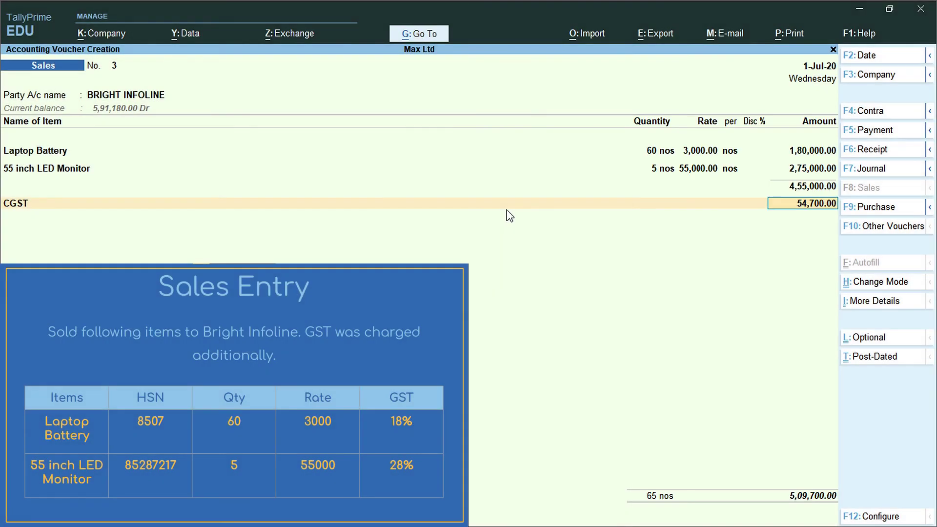
key(Return)
text(S)
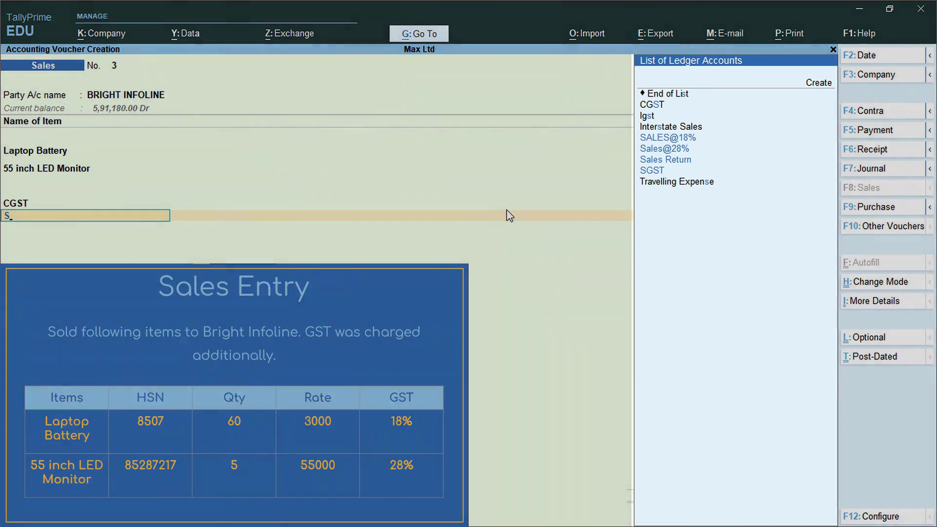
key(Down)
key(Down)
key(Down)
key(Return)
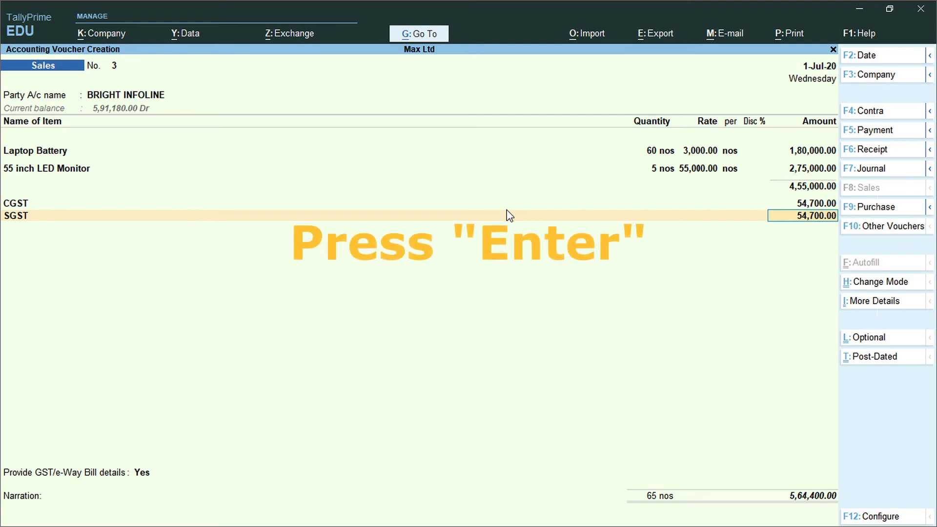
key(Return)
Provide GST/e-Way Bill details for the voucher and accept the additional details with their default entries
key(Return)
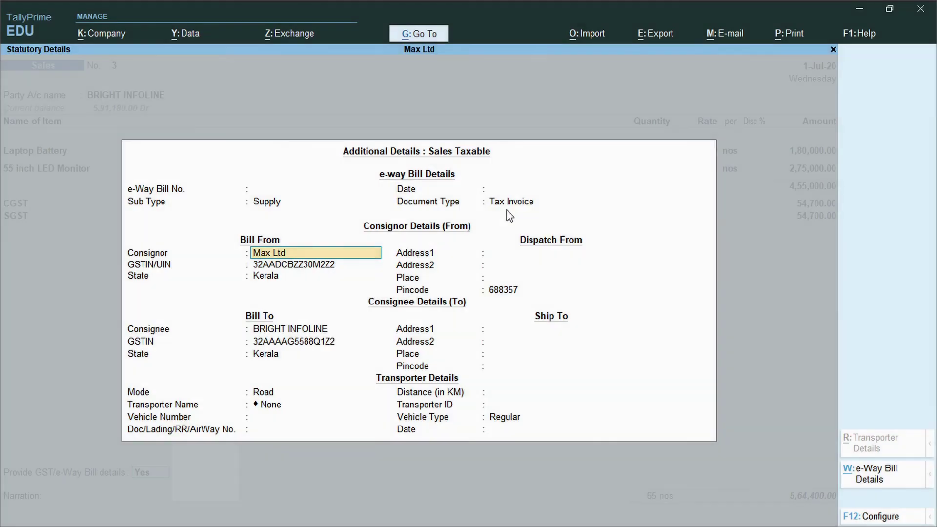
key(Return)
key(ctrl+a)
key(ctrl+a)
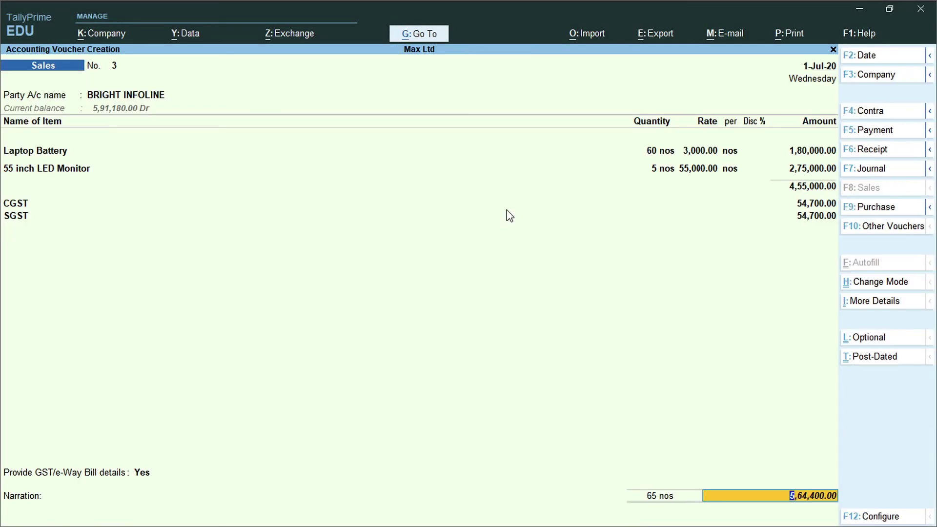
Accept the bill-wise details as New Ref 3 for the full amount and save the sales voucher
key(Return)
key(Return)
key(Return)
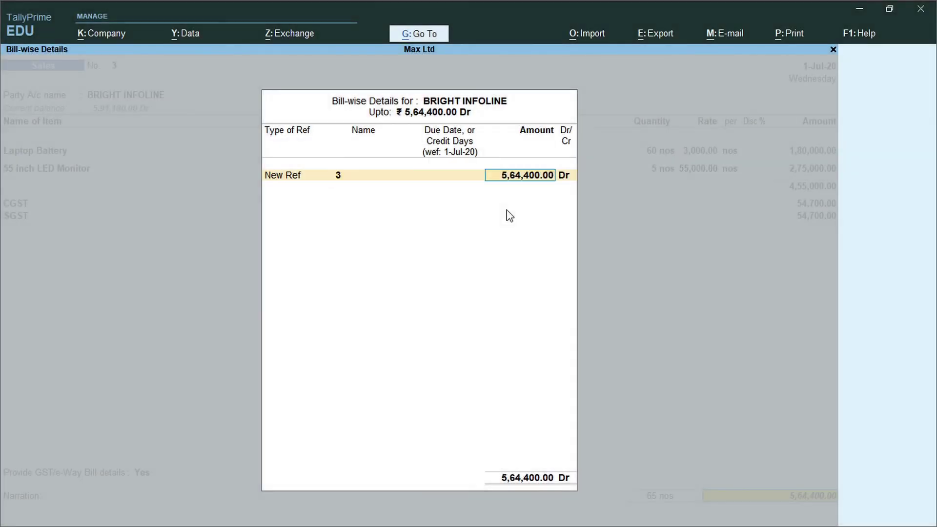
key(Return)
key(Return)
key(Return)
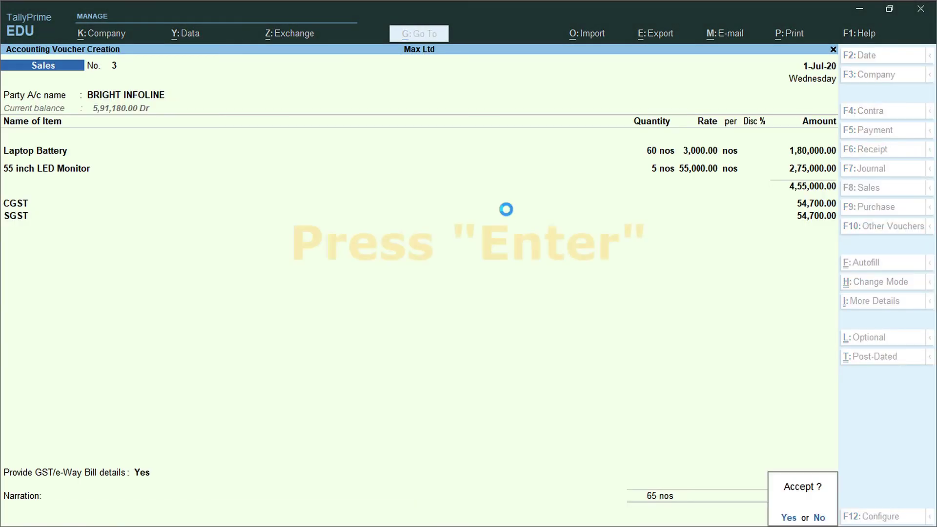
key(Return)
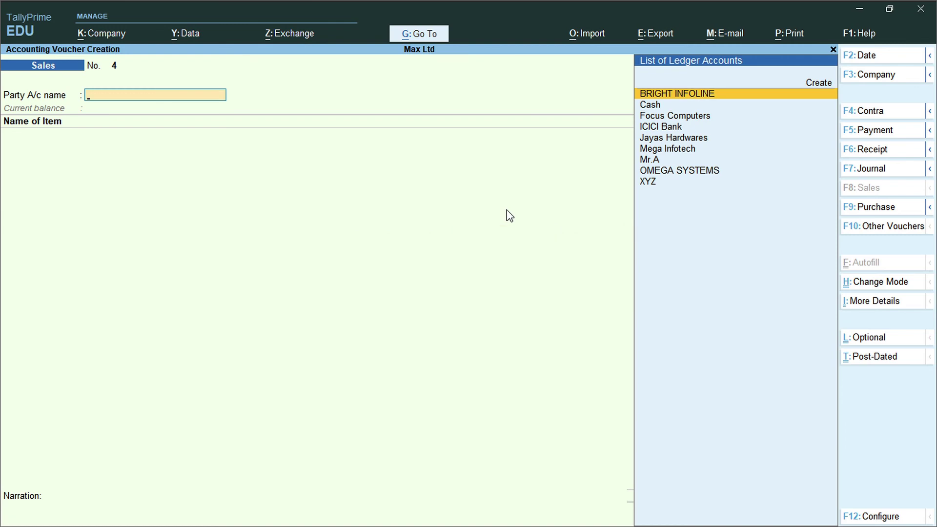
key(Escape)
key(Return)
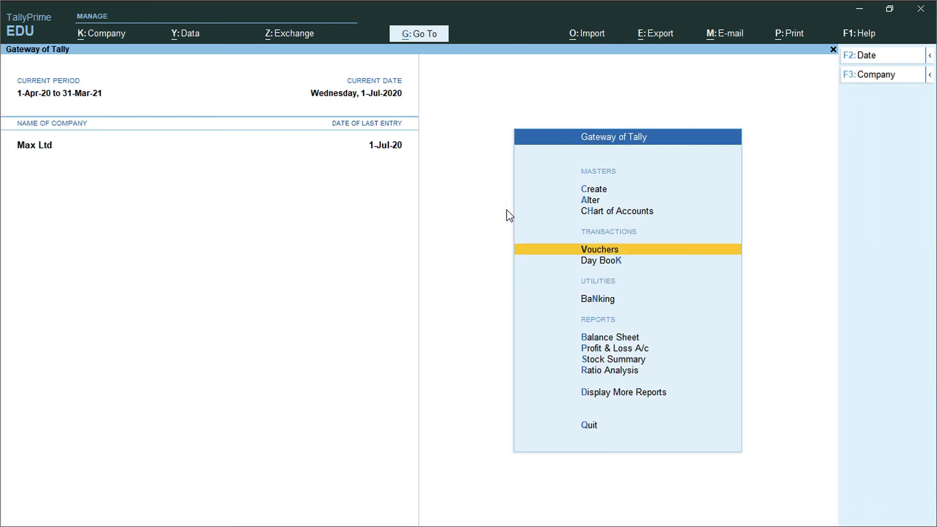
click(428, 36)
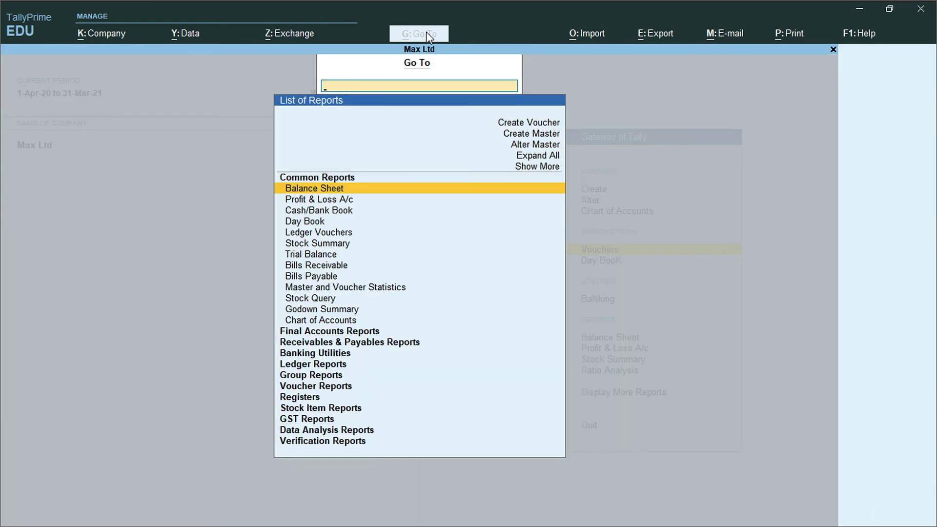
key(F8)
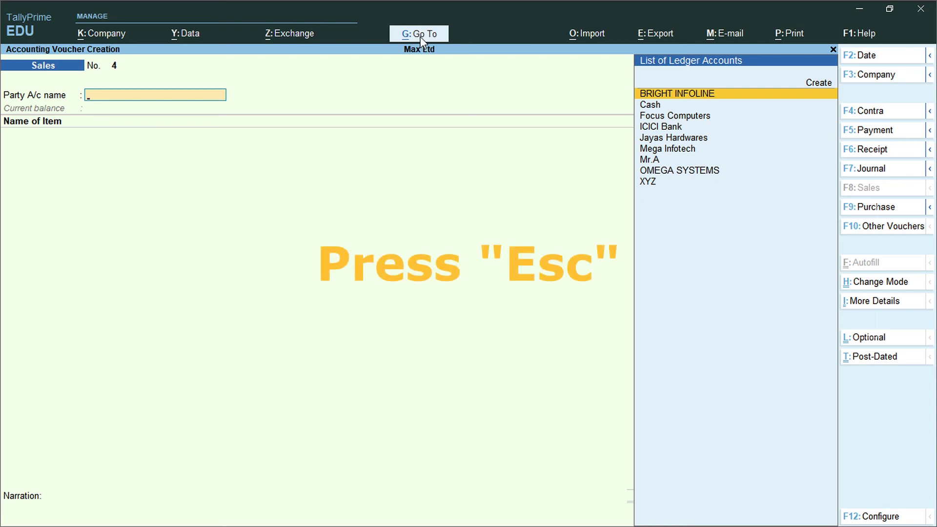
Leave the blank sales voucher and open Account Books under Display More Reports
key(Escape)
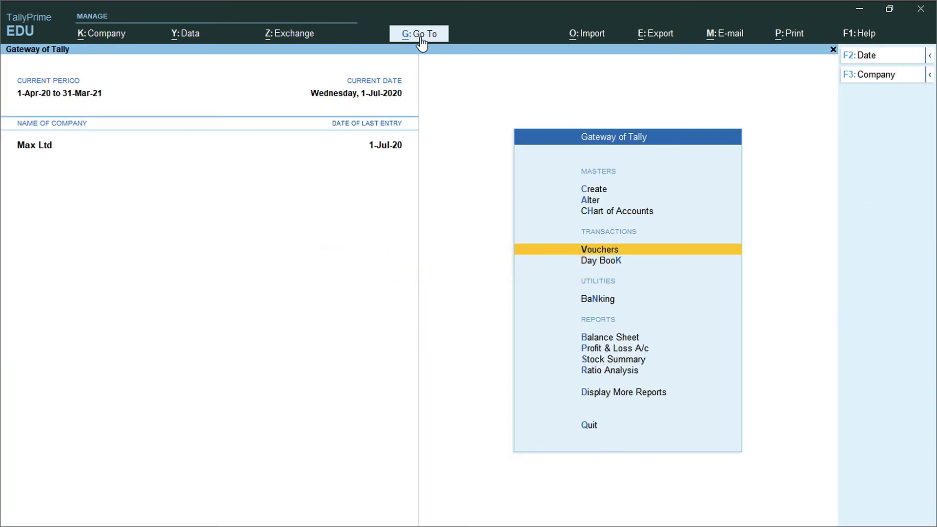
key(Down)
key(Down)
key(Down)
key(Down)
key(Down)
key(Down)
key(Down)
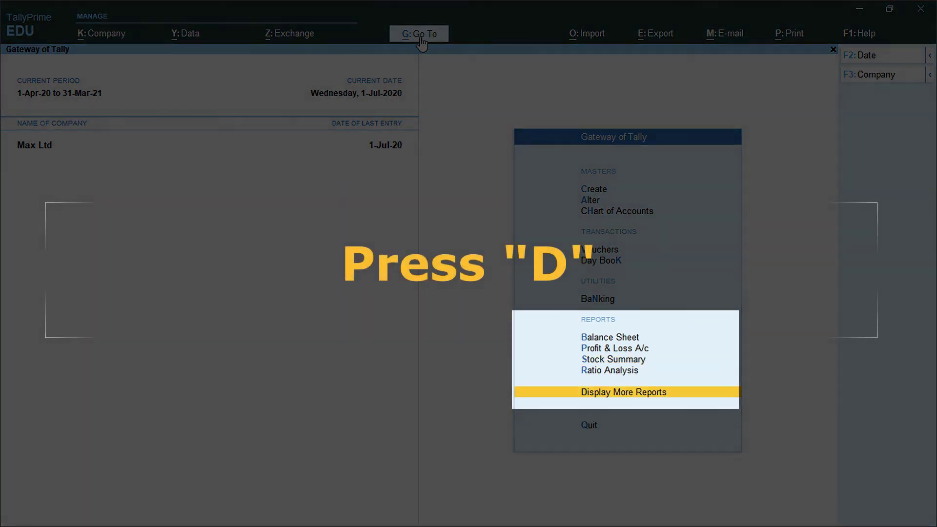
key(d)
key(Down)
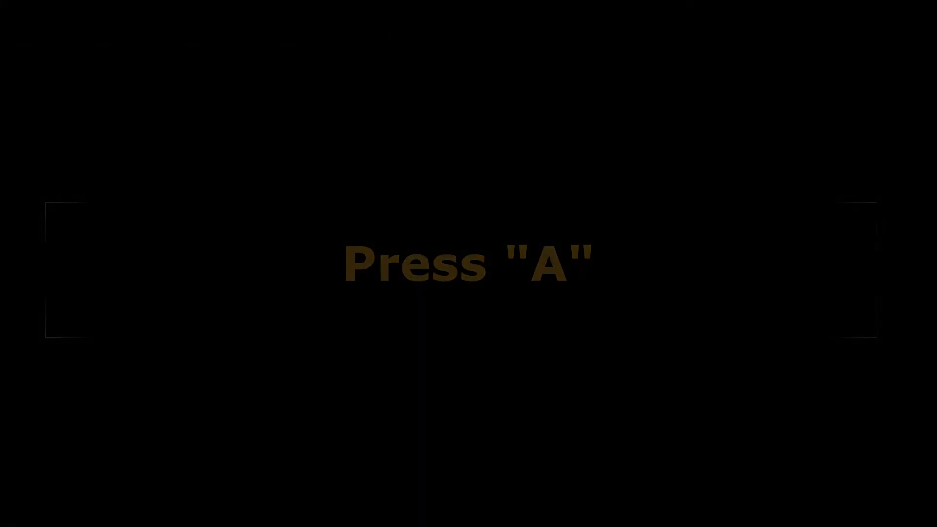
key(a)
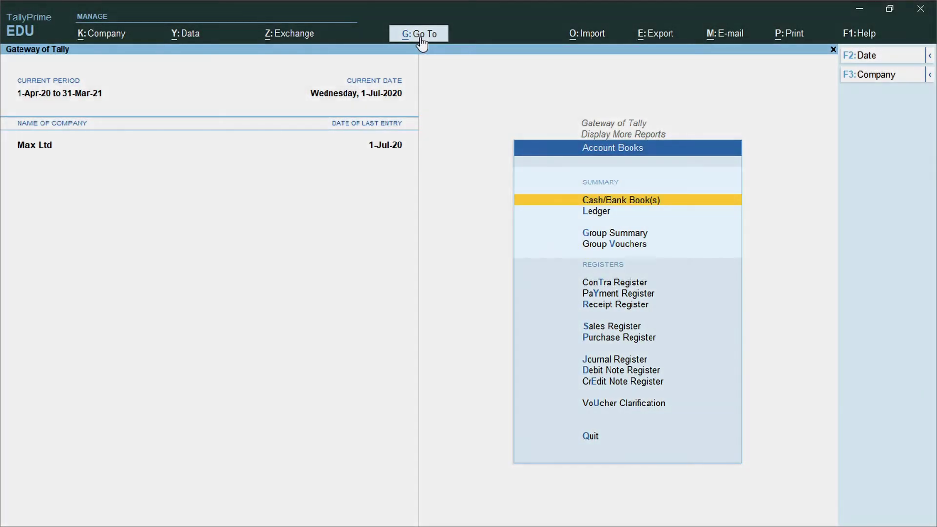
Open the Group Summary report for the Purchase Accounts group
key(Down)
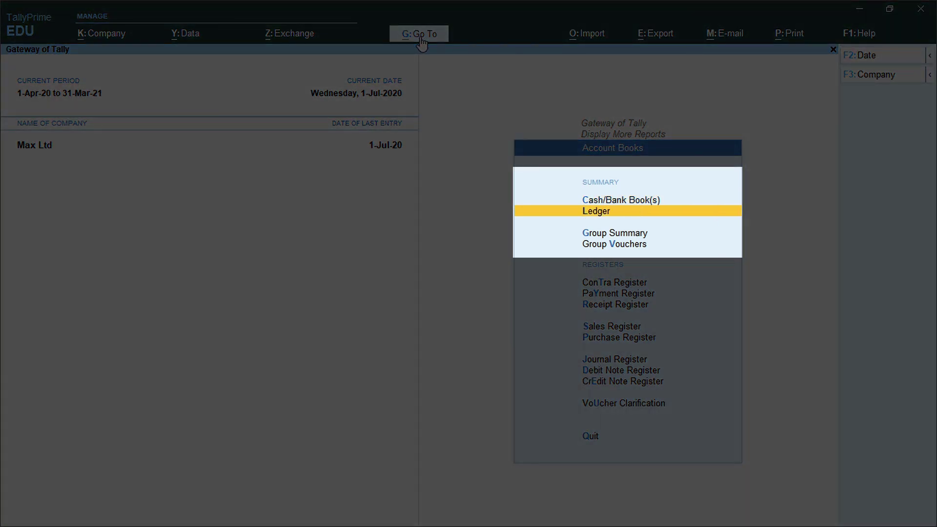
key(Down)
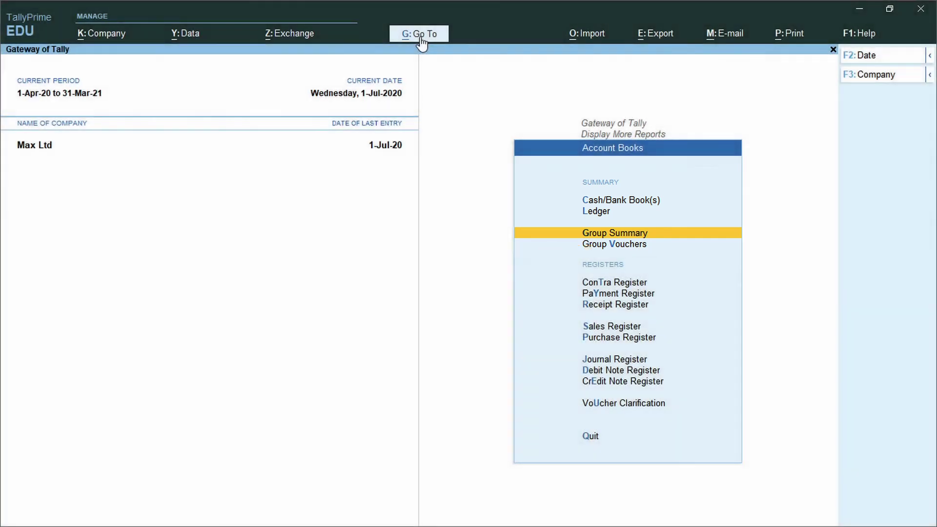
key(Return)
text(P)
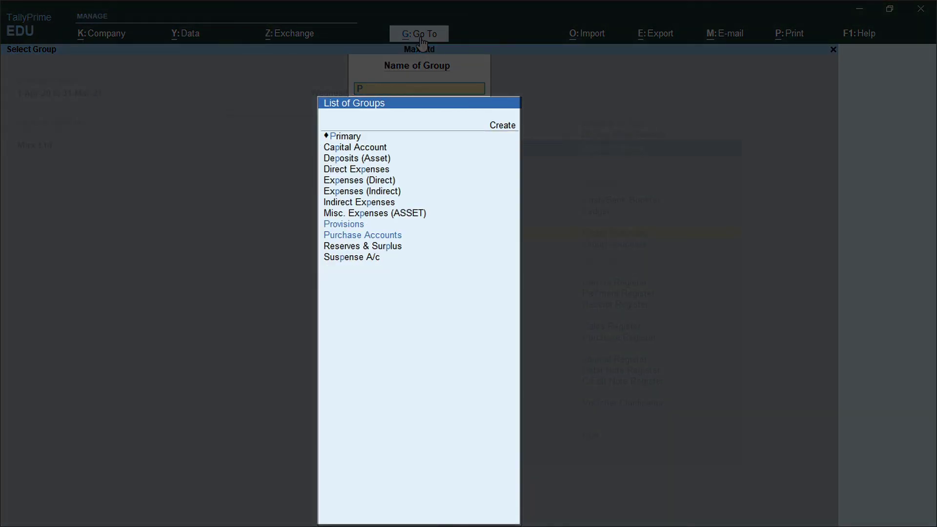
text(u)
key(Return)
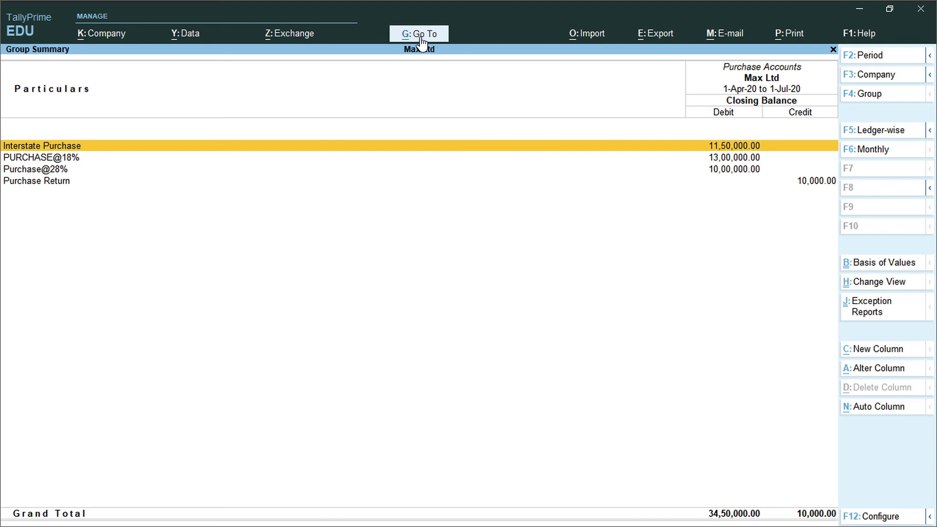
Examine the monthly summary of PURCHASE@18% and the Purchase@28% entry, and return to the group selection
key(Down)
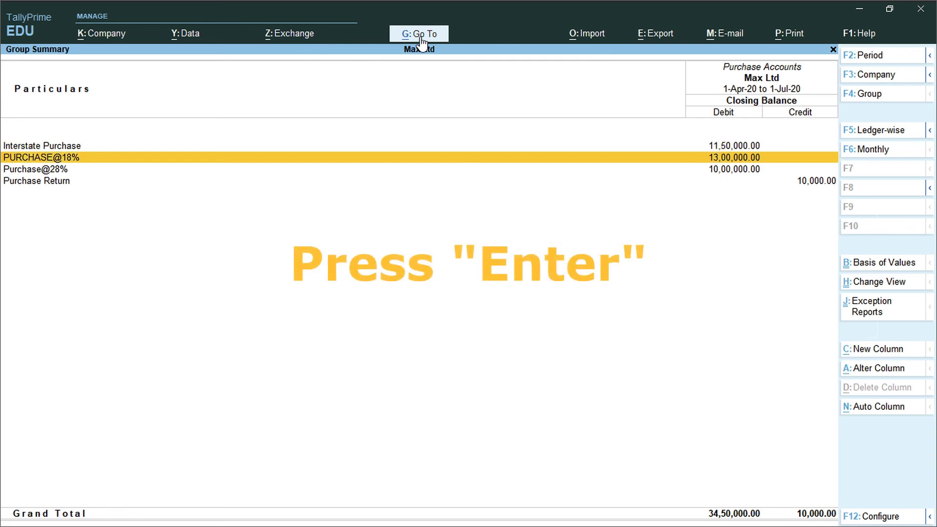
key(Return)
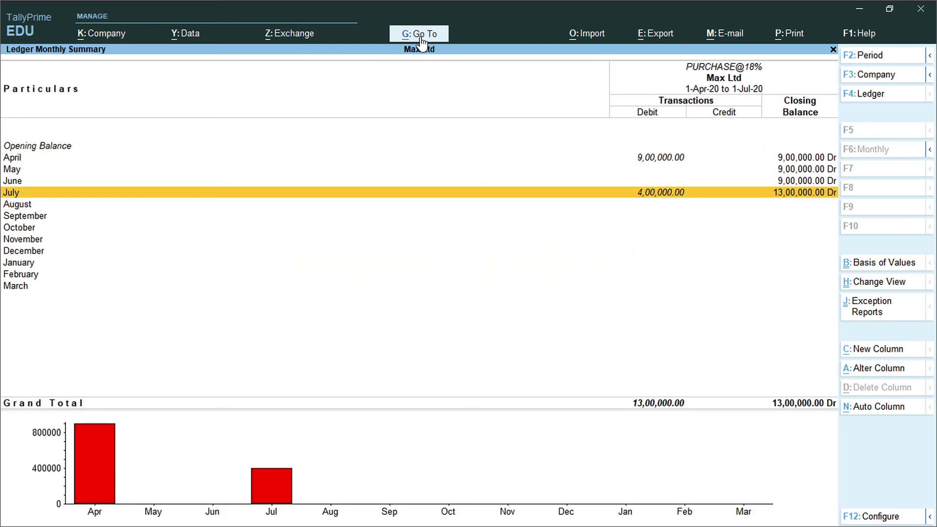
key(Escape)
key(Down)
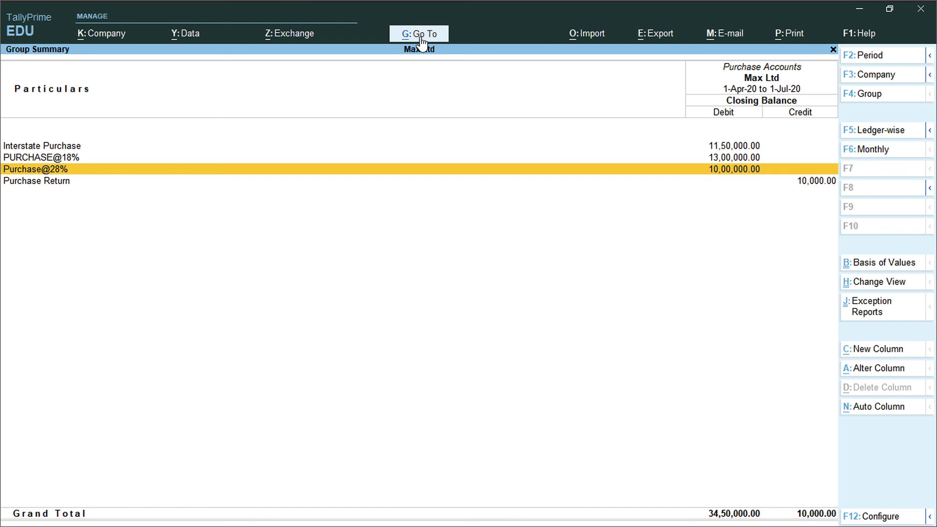
key(Escape)
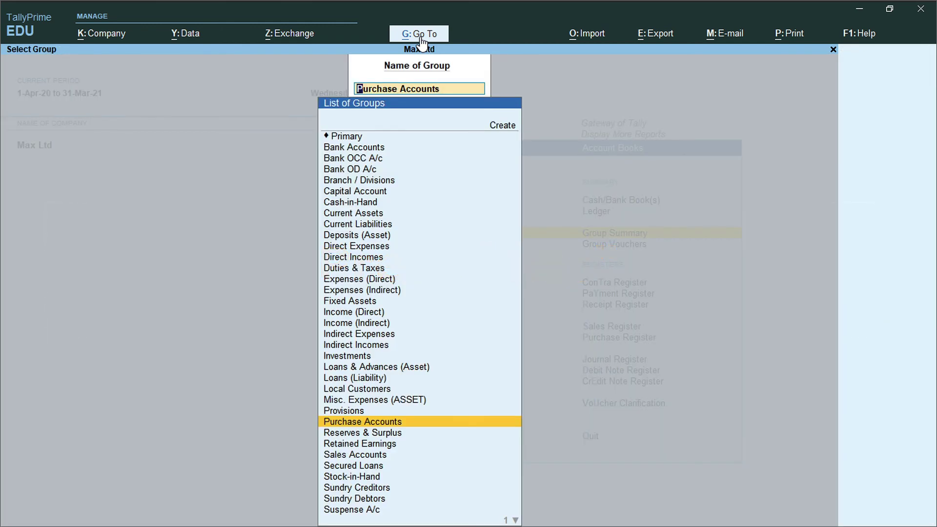
Open the Group Summary for Sales Accounts and examine the SALES@18% and Sales@28% ledger balances
text(Sa)
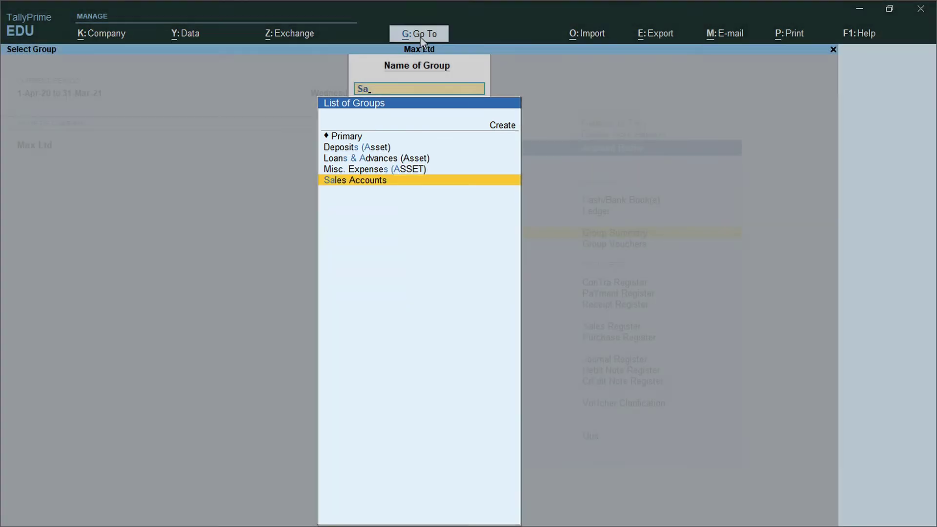
key(Return)
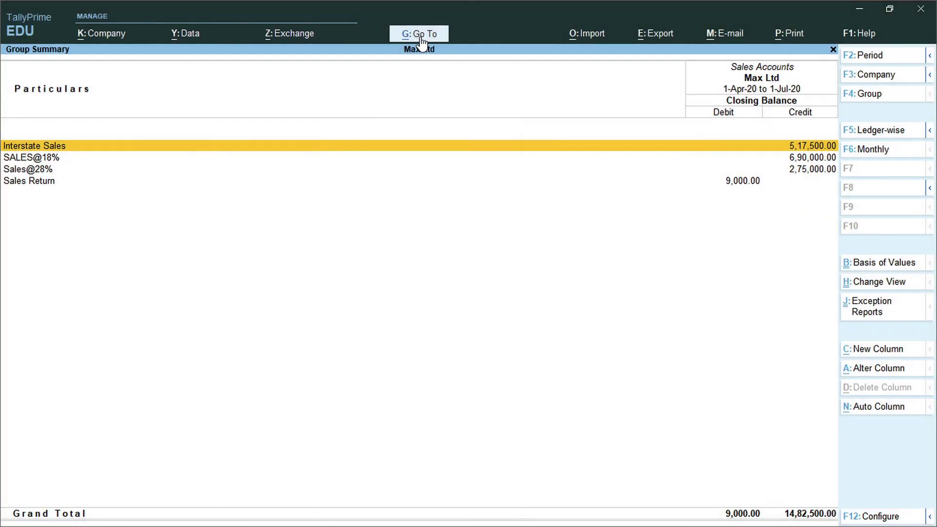
key(Down)
key(Down)
key(Up)
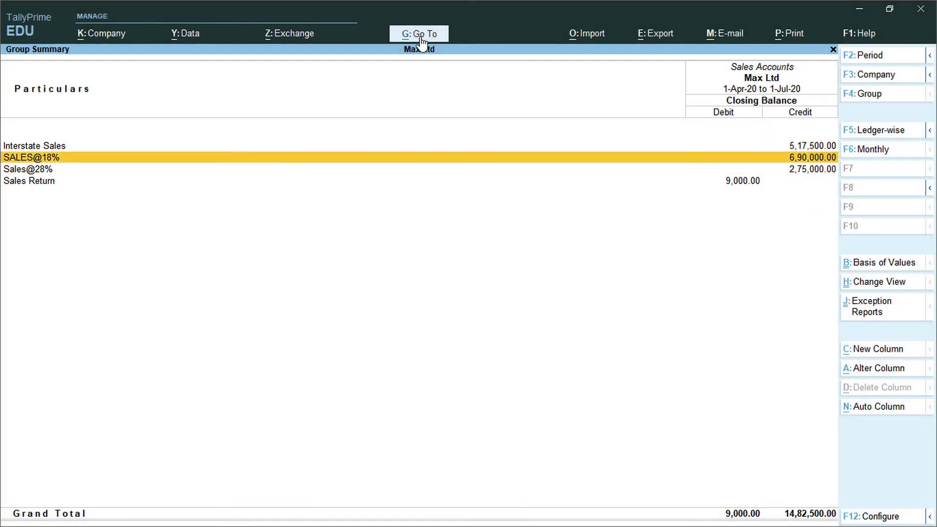
key(Down)
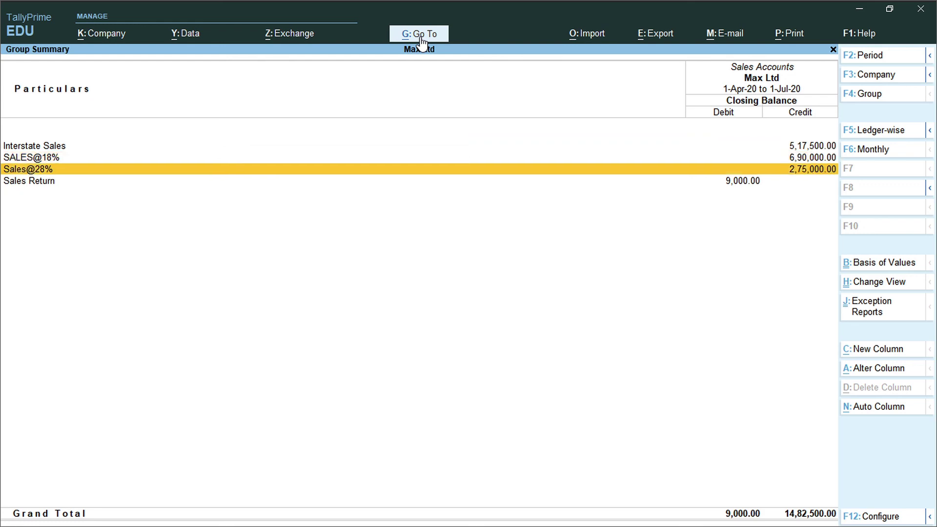